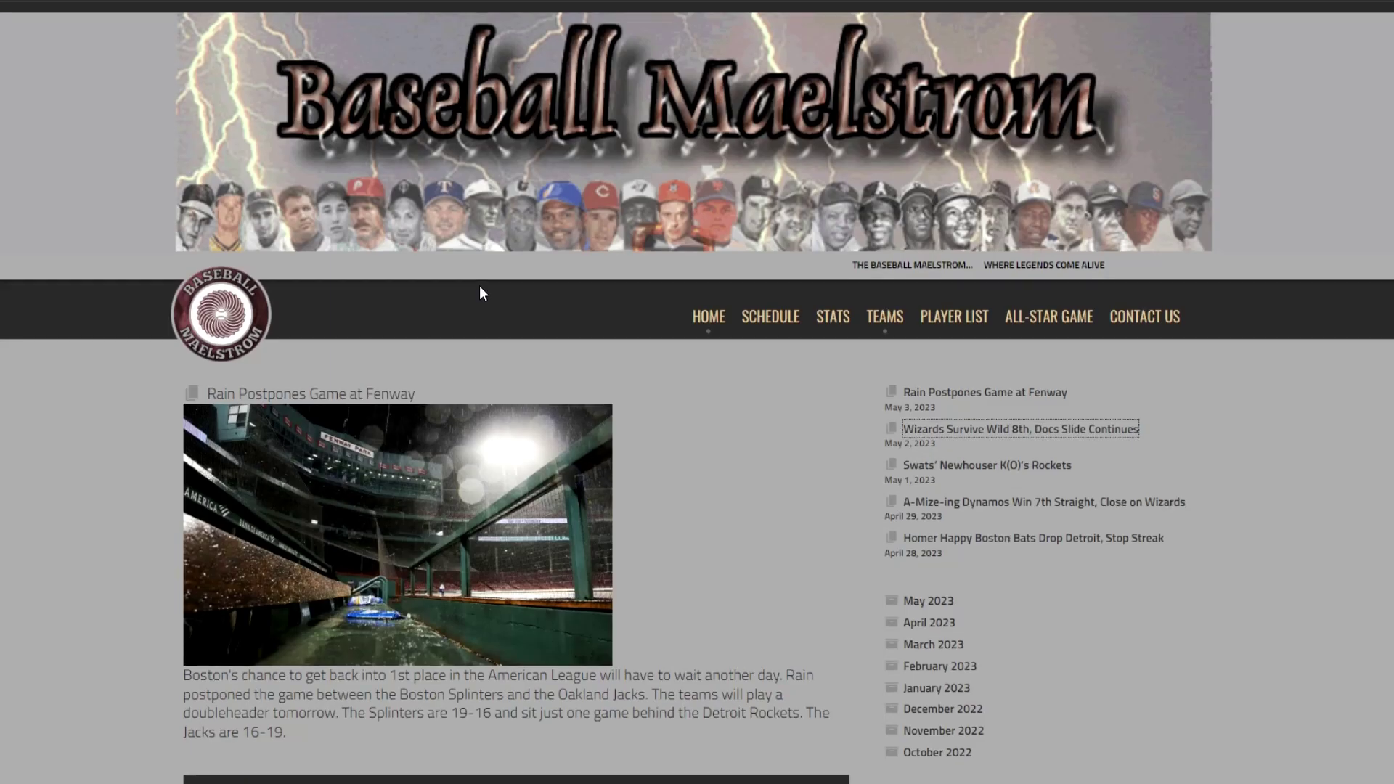
Look over the American and National League standings and recent scores on the Baseball Maelstrom home page.
scroll(480, 286, "down", 10)
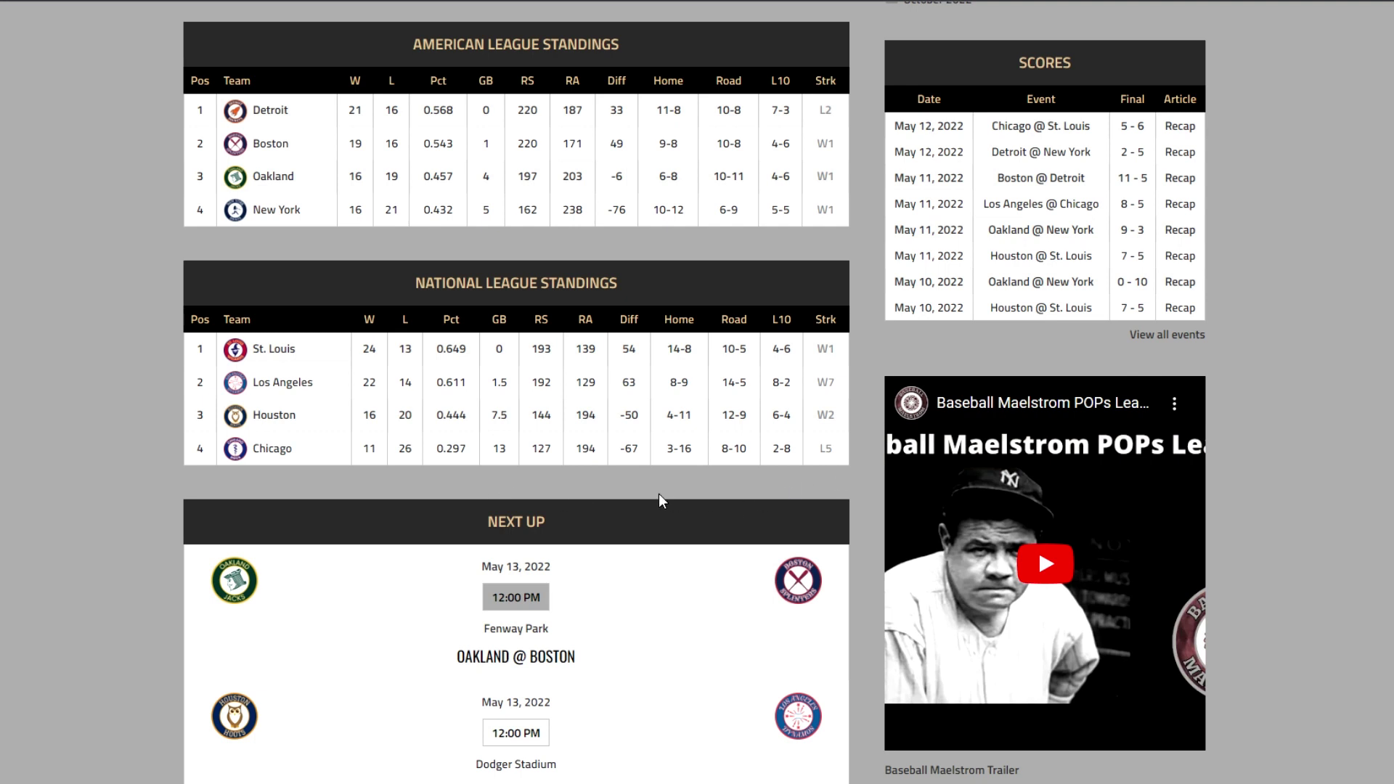
scroll(659, 501, "up", 2)
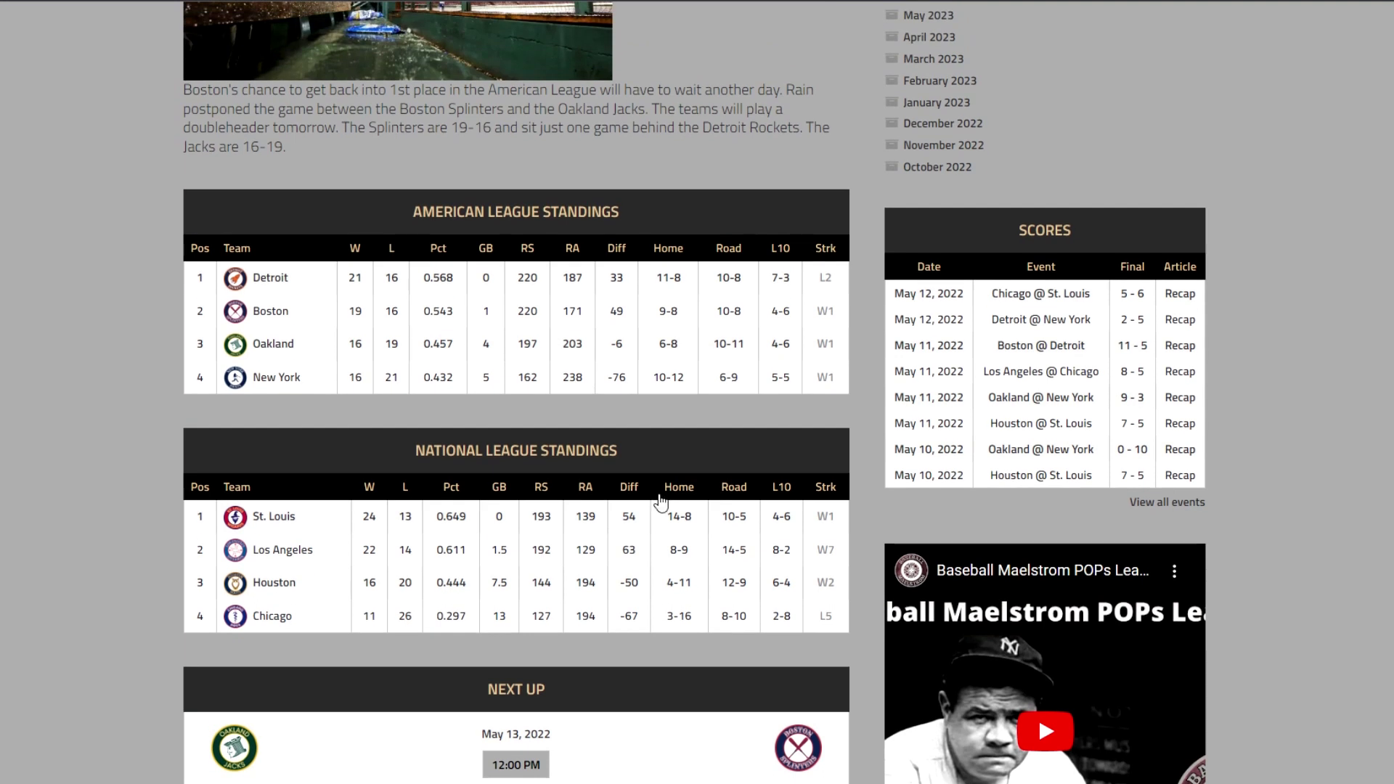
scroll(660, 501, "up", 4)
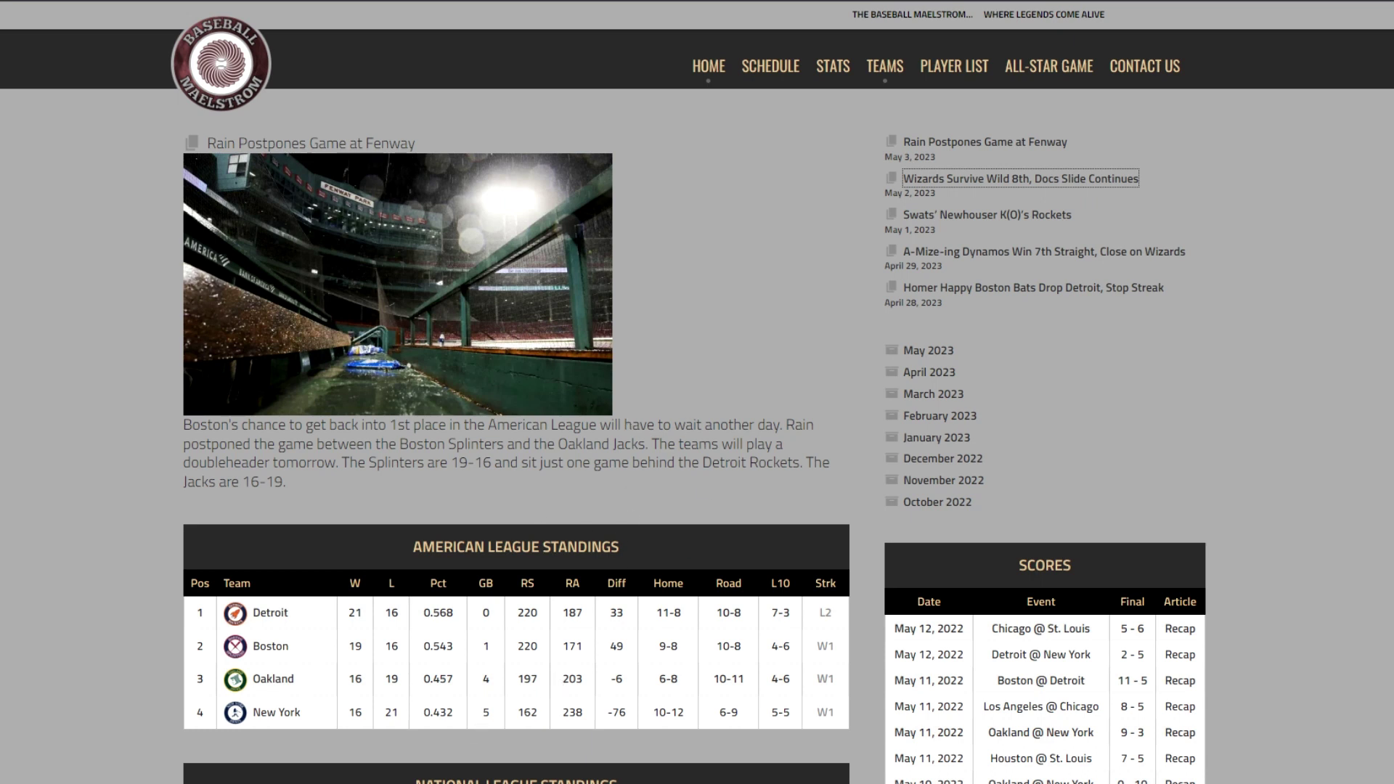
Switch to the POPS League.xlsx workbook in Excel and examine the 5/12 row on the Schedule sheet.
left_click(407, 782)
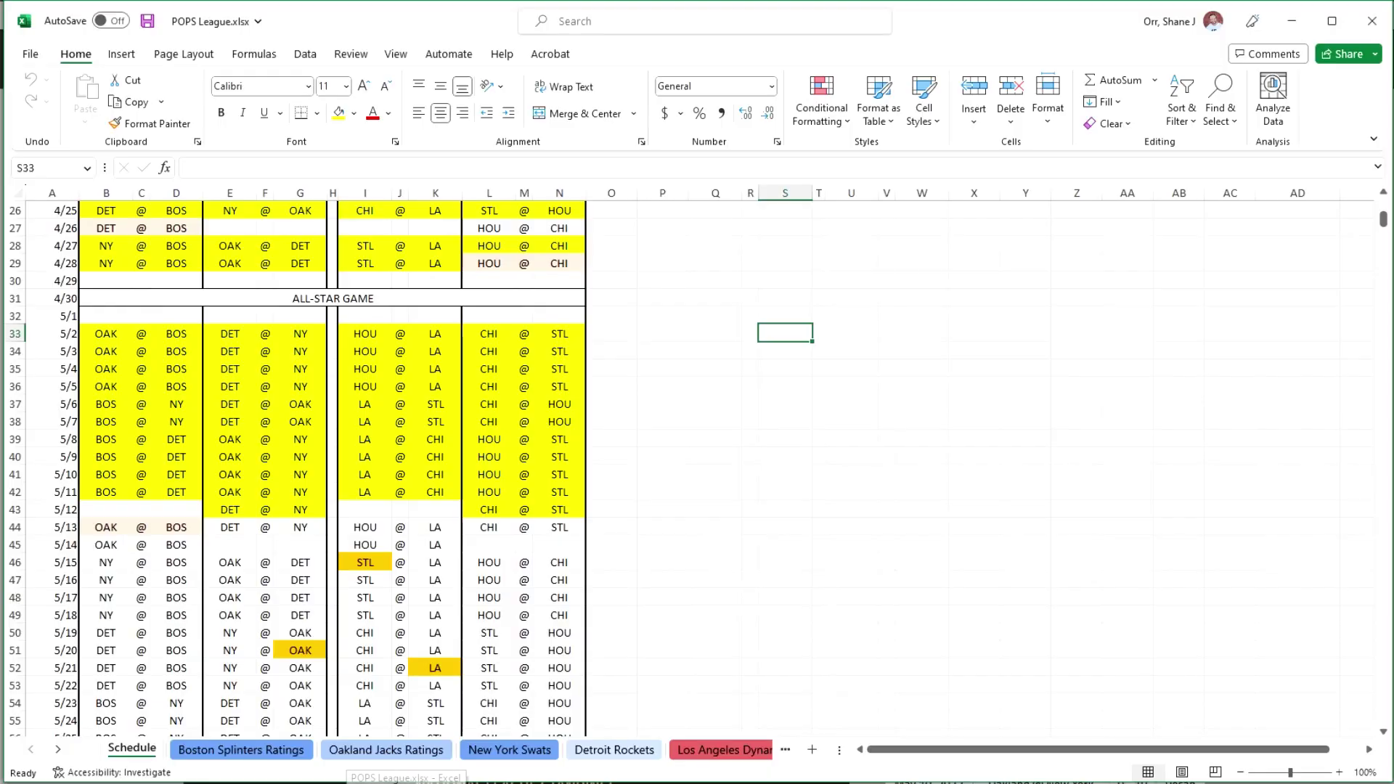
scroll(453, 495, "down", 1)
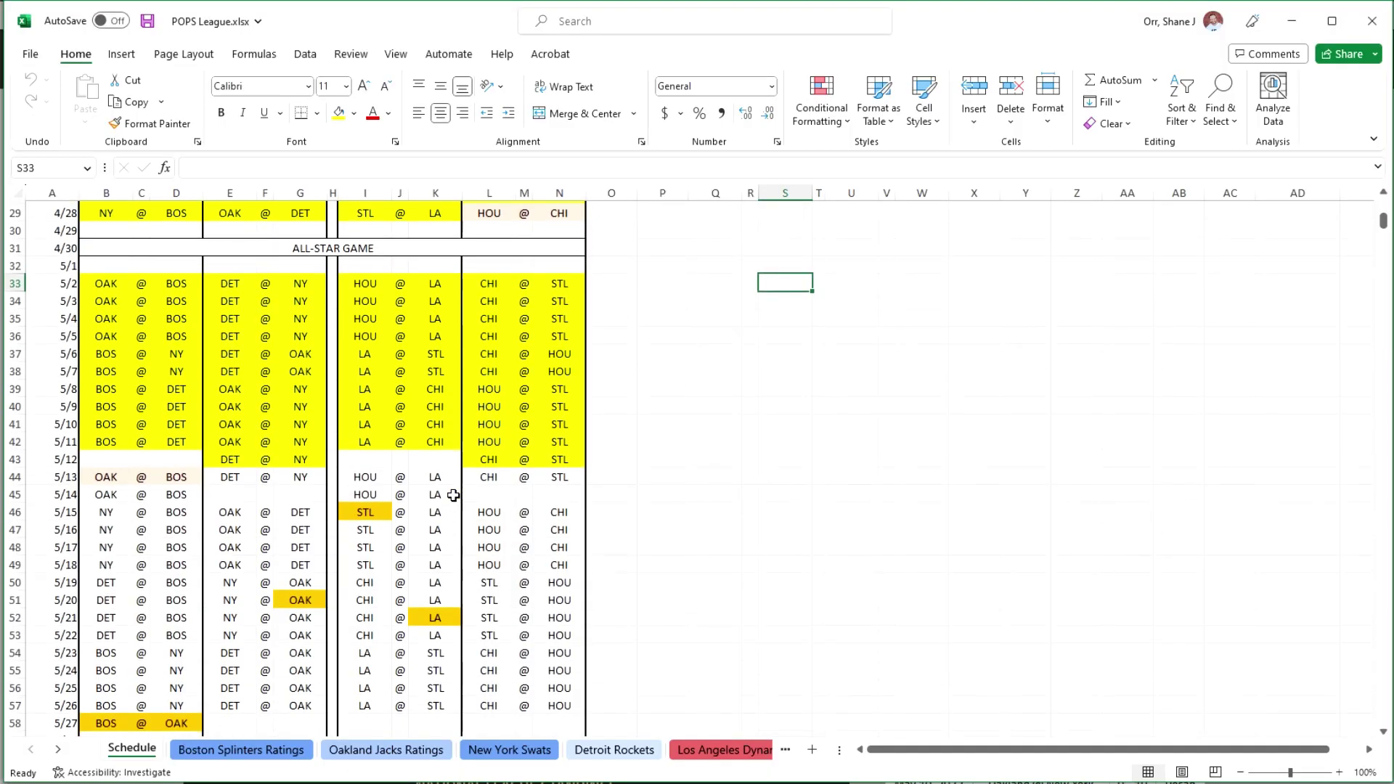
scroll(462, 491, "down", 1)
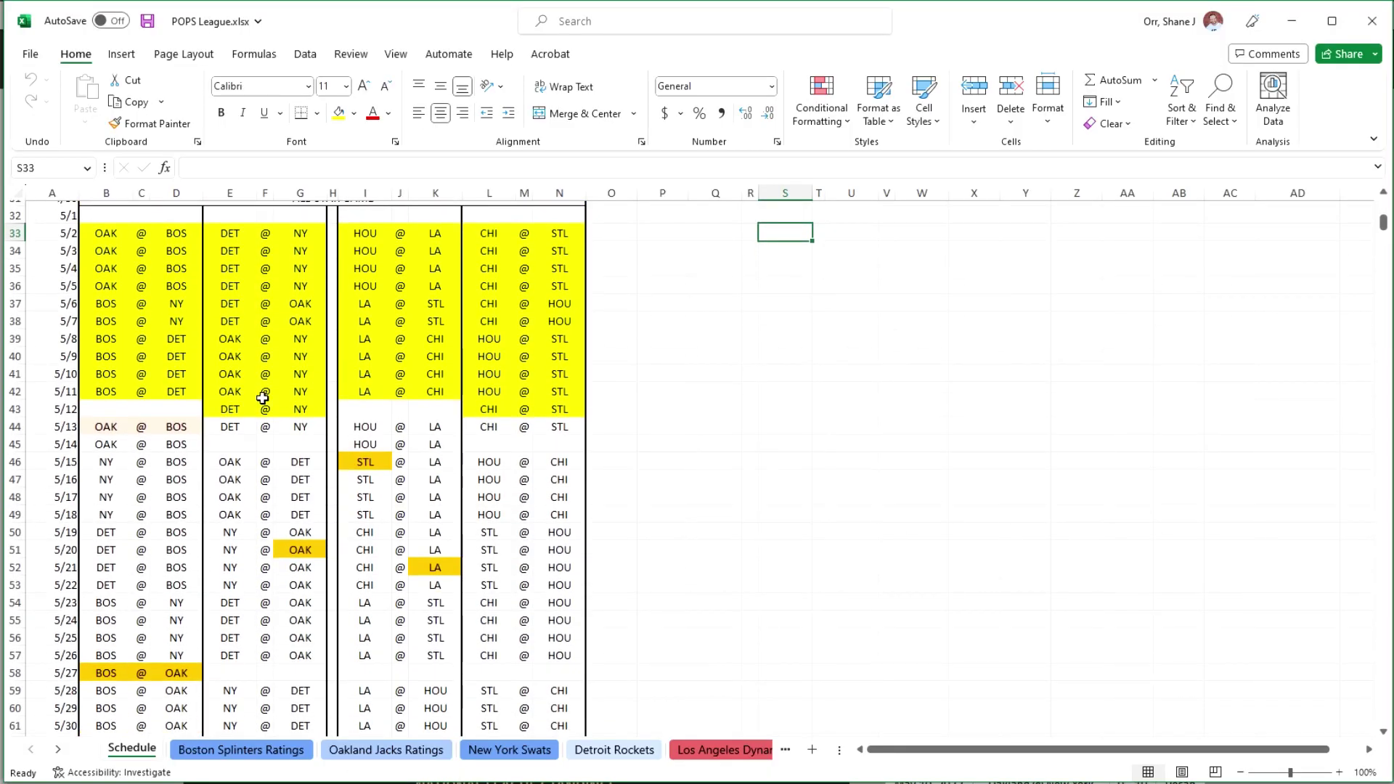
left_click(15, 409)
left_click_drag(223, 416, 300, 418)
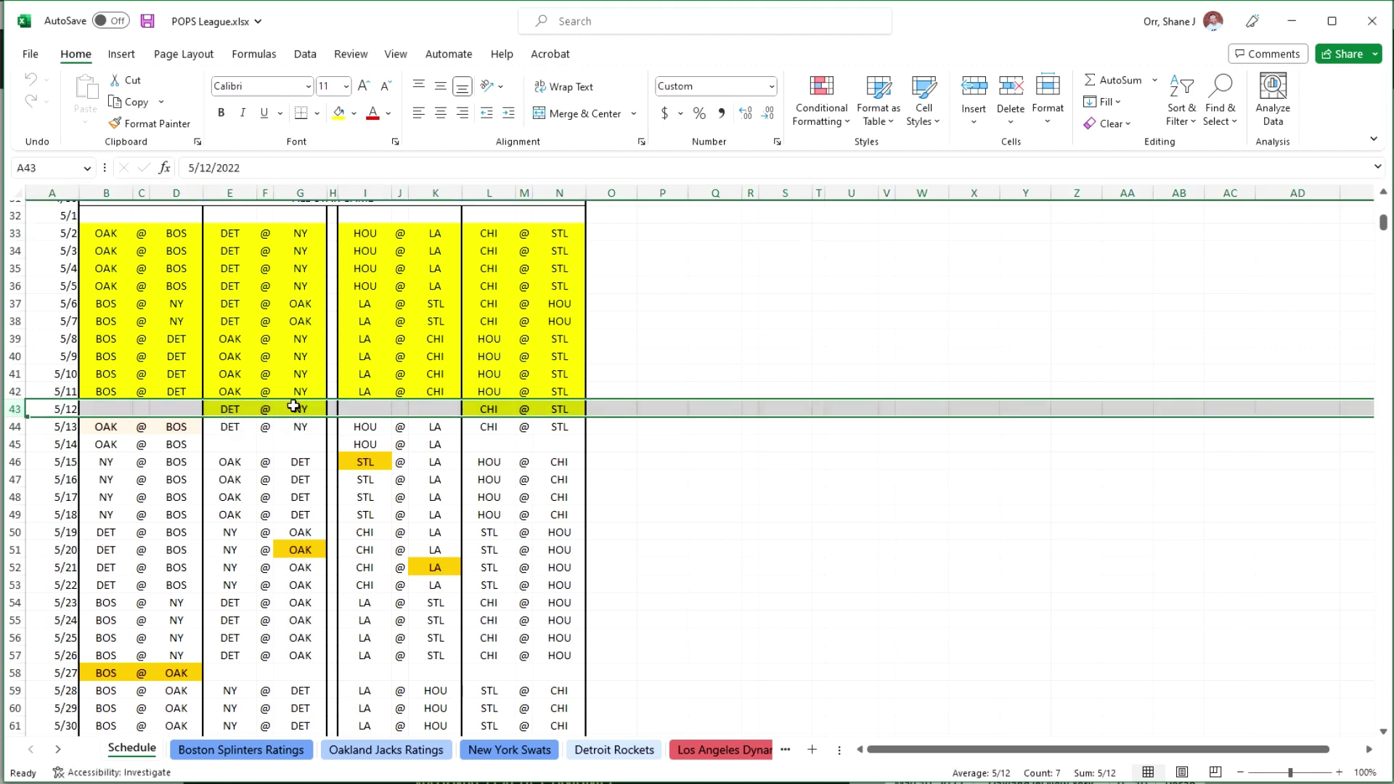
left_click(484, 440)
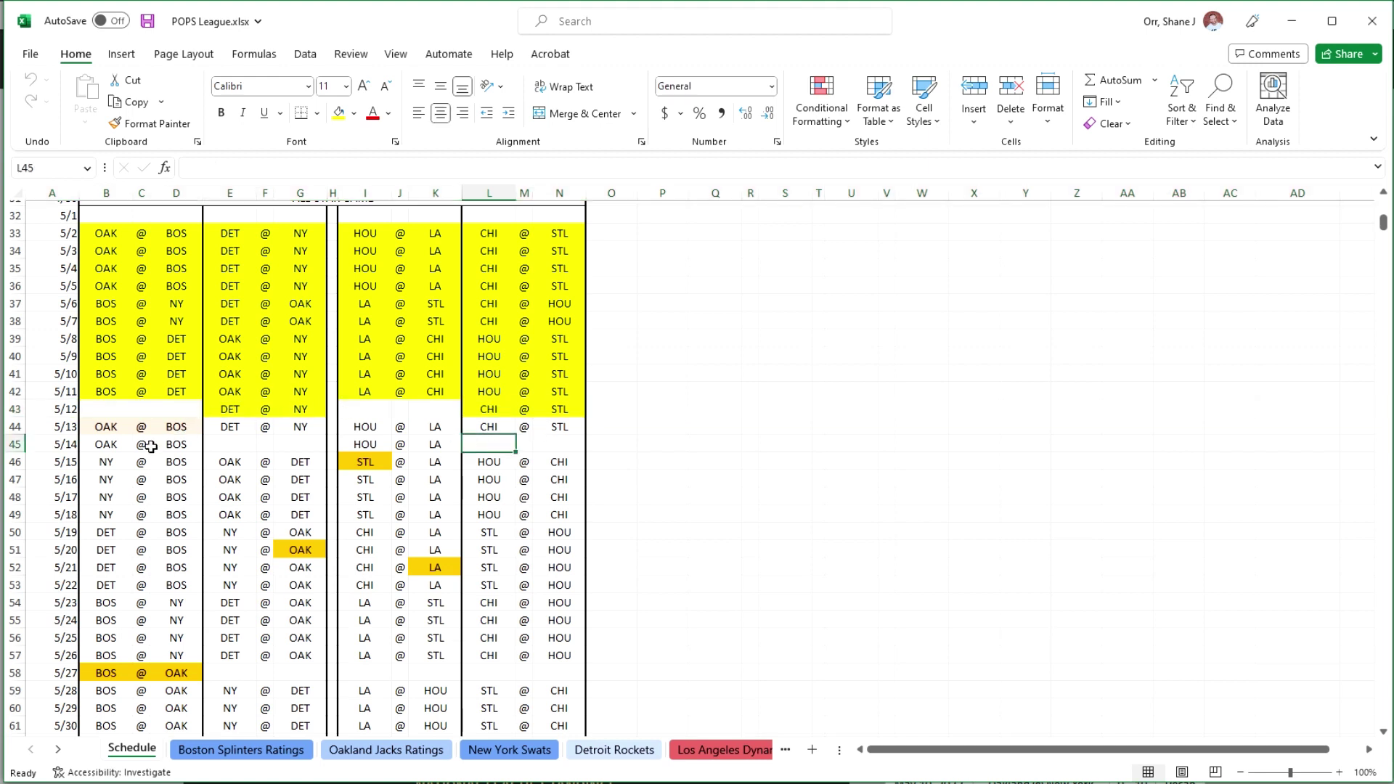
Review the April part of the schedule and check the open 4/12 slots in both leagues.
scroll(314, 521, "up", 1)
scroll(315, 521, "up", 9)
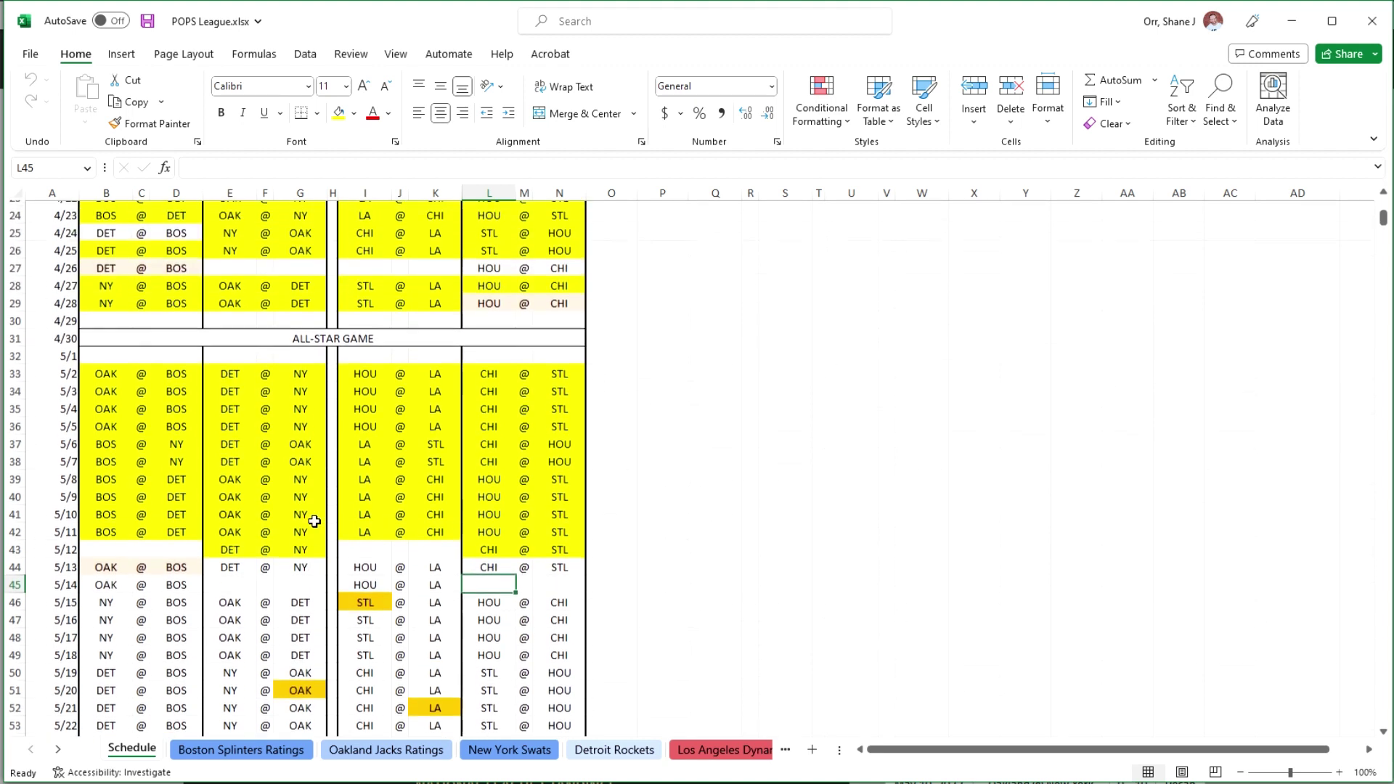
scroll(314, 521, "up", 1)
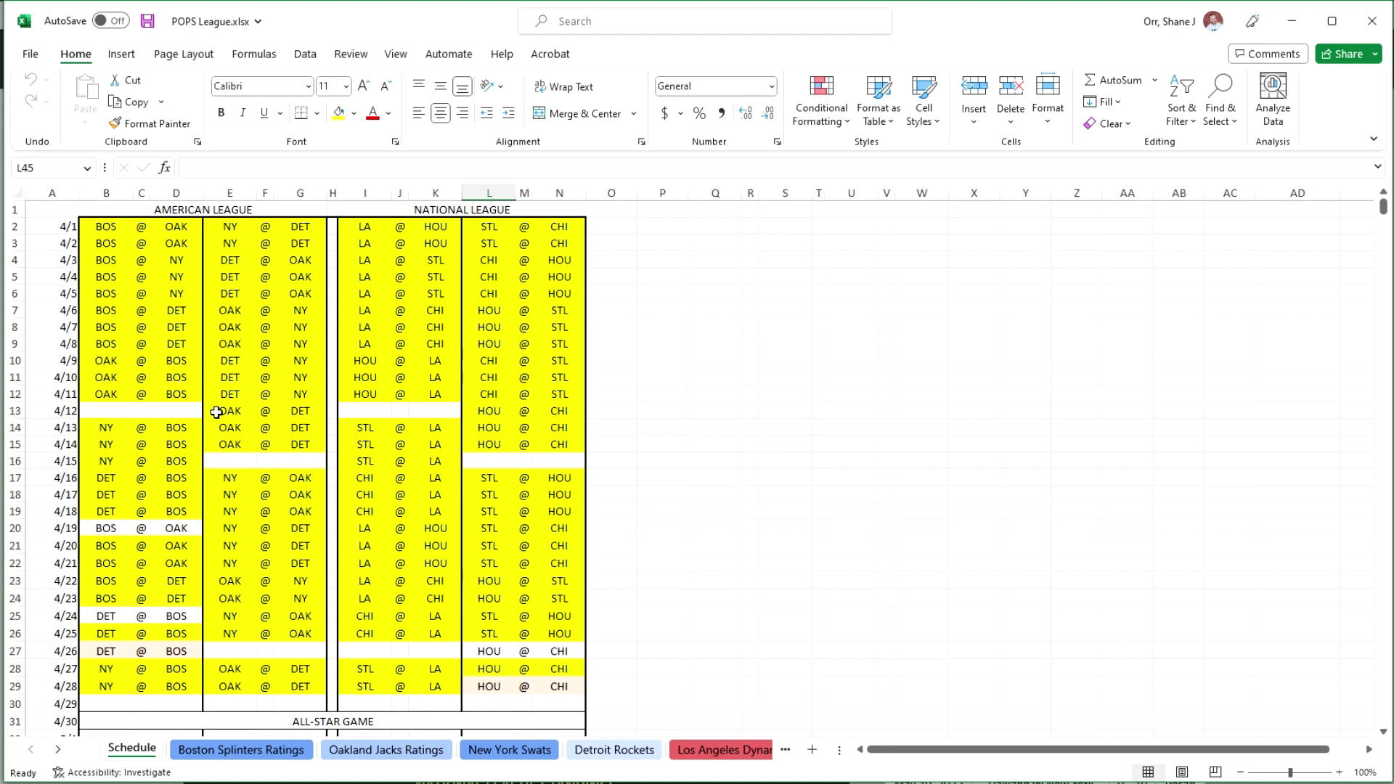
scroll(272, 488, "down", 4)
scroll(271, 487, "up", 4)
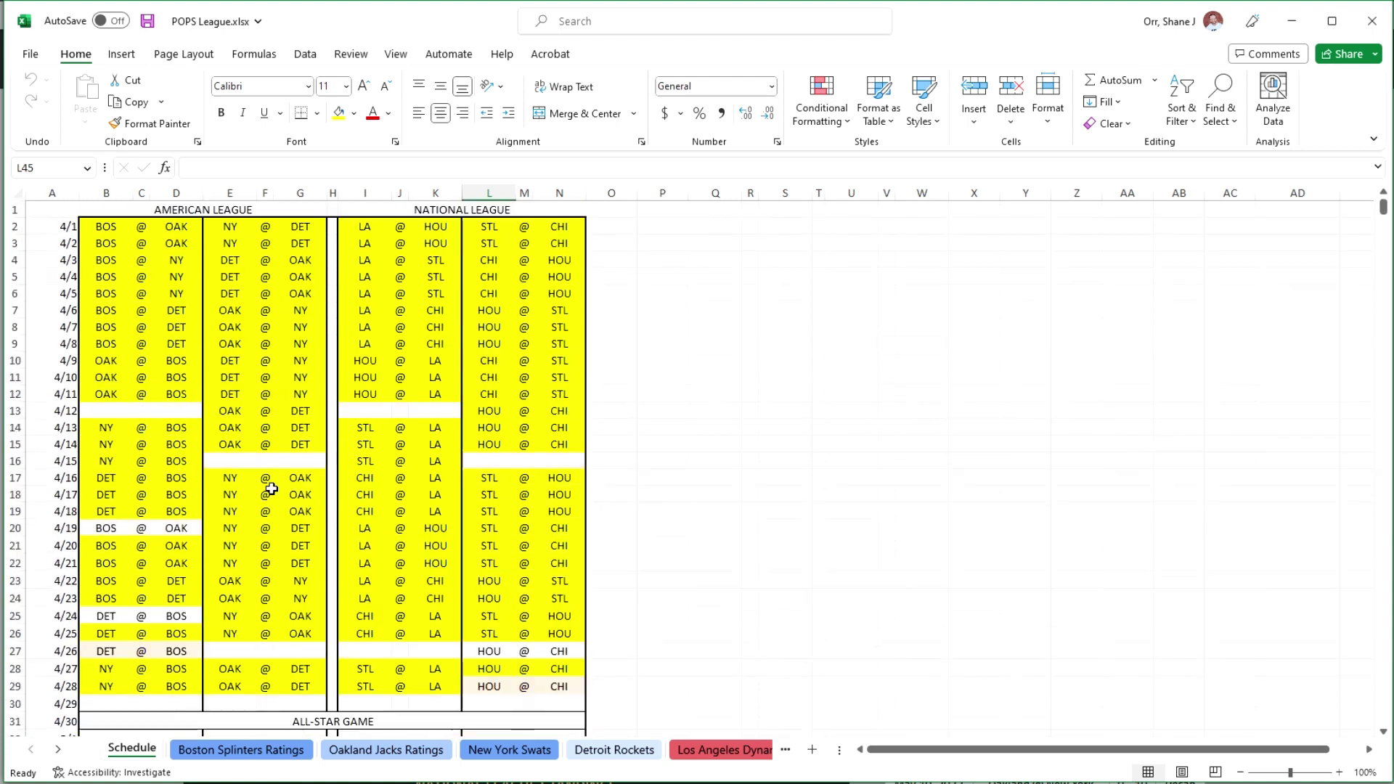
left_click_drag(102, 411, 166, 411)
mouse_move(367, 411)
left_mouse_down()
mouse_move(399, 411)
mouse_move(385, 409)
left_mouse_up()
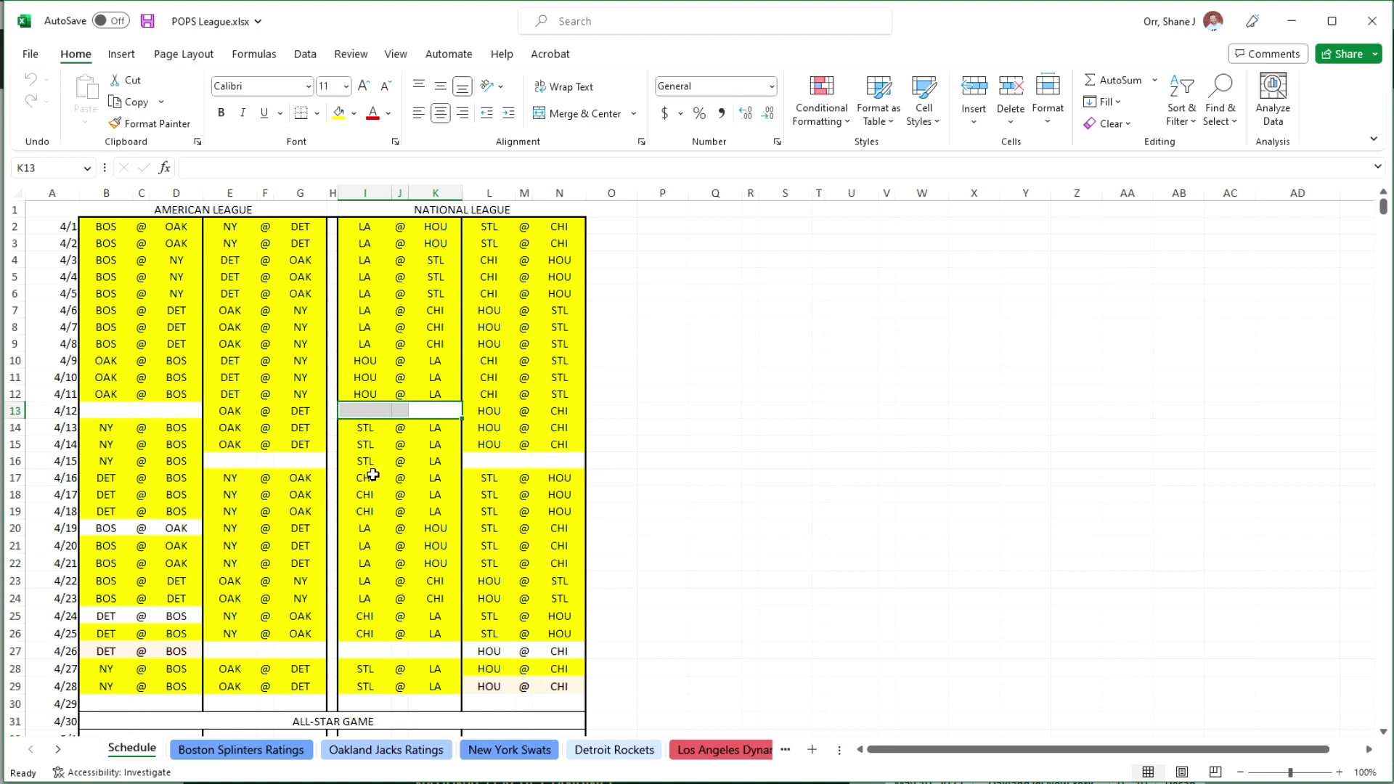
Check the 4/26 DET @ BOS game and the HOU @ CHI games on 4/27 and 4/28.
scroll(373, 474, "down", 4)
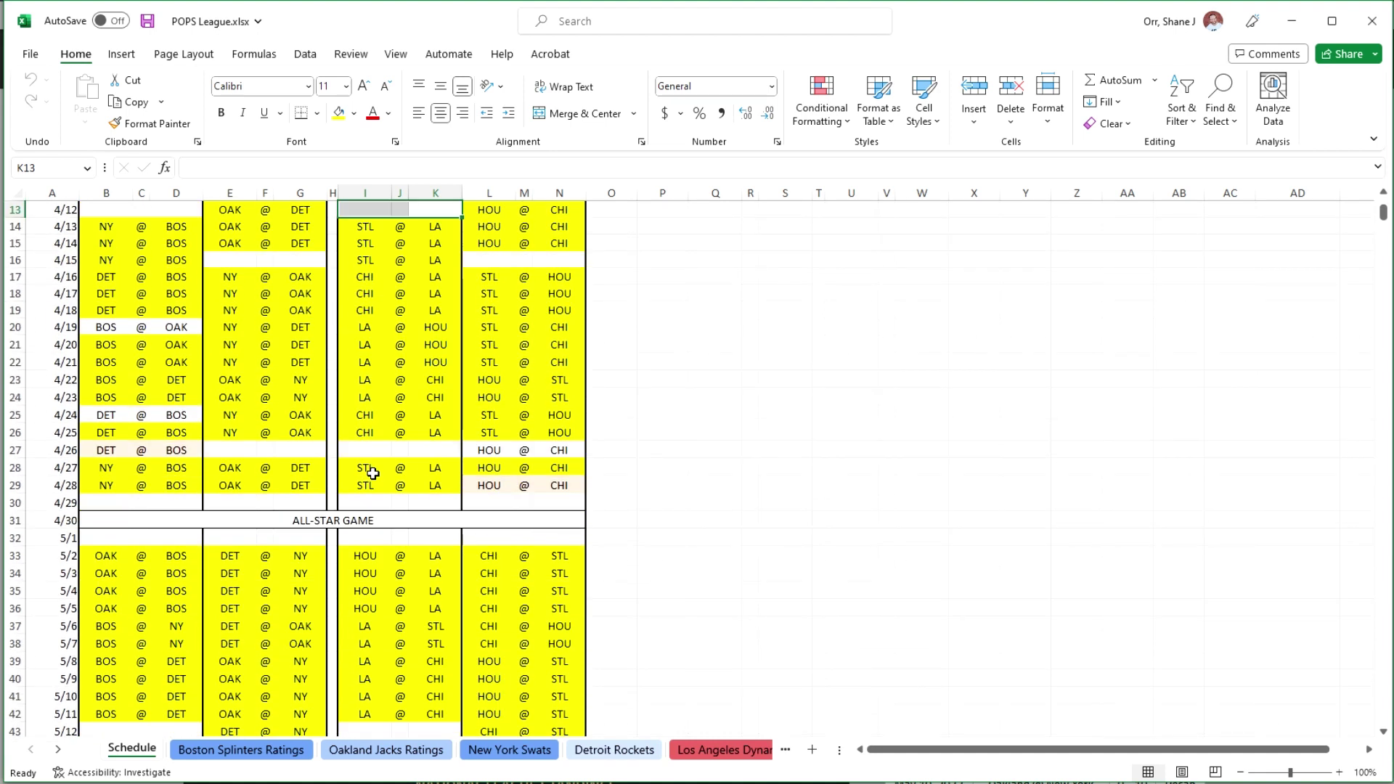
scroll(372, 474, "up", 4)
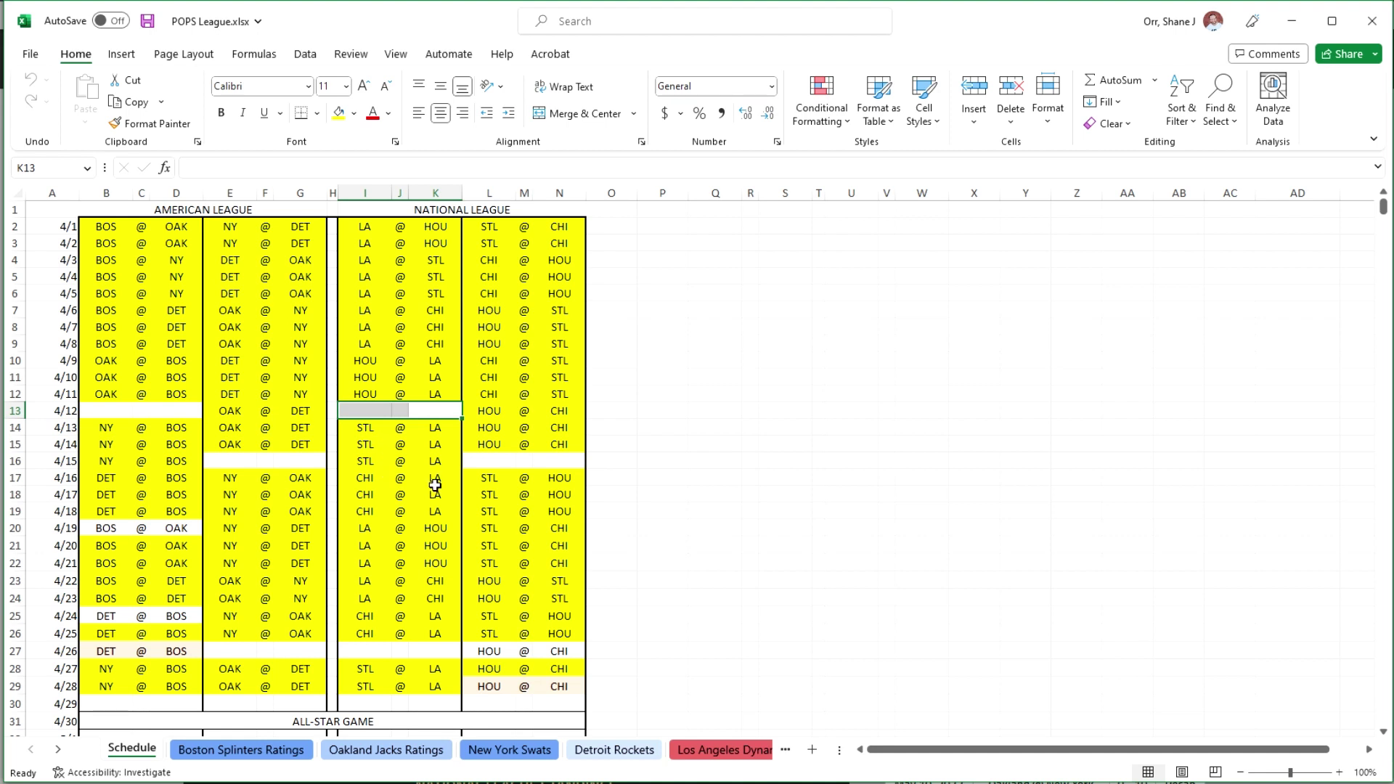
scroll(433, 492, "down", 4)
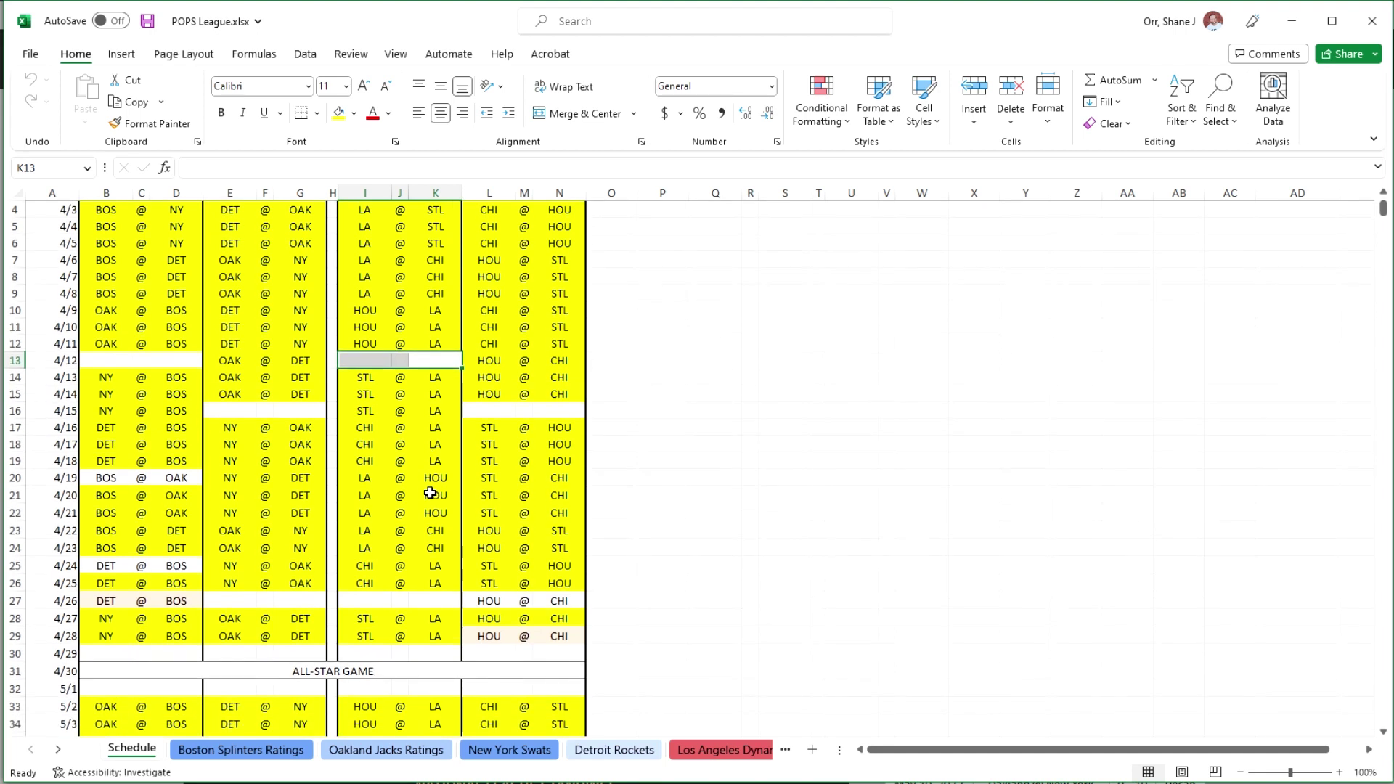
left_click_drag(106, 447, 185, 449)
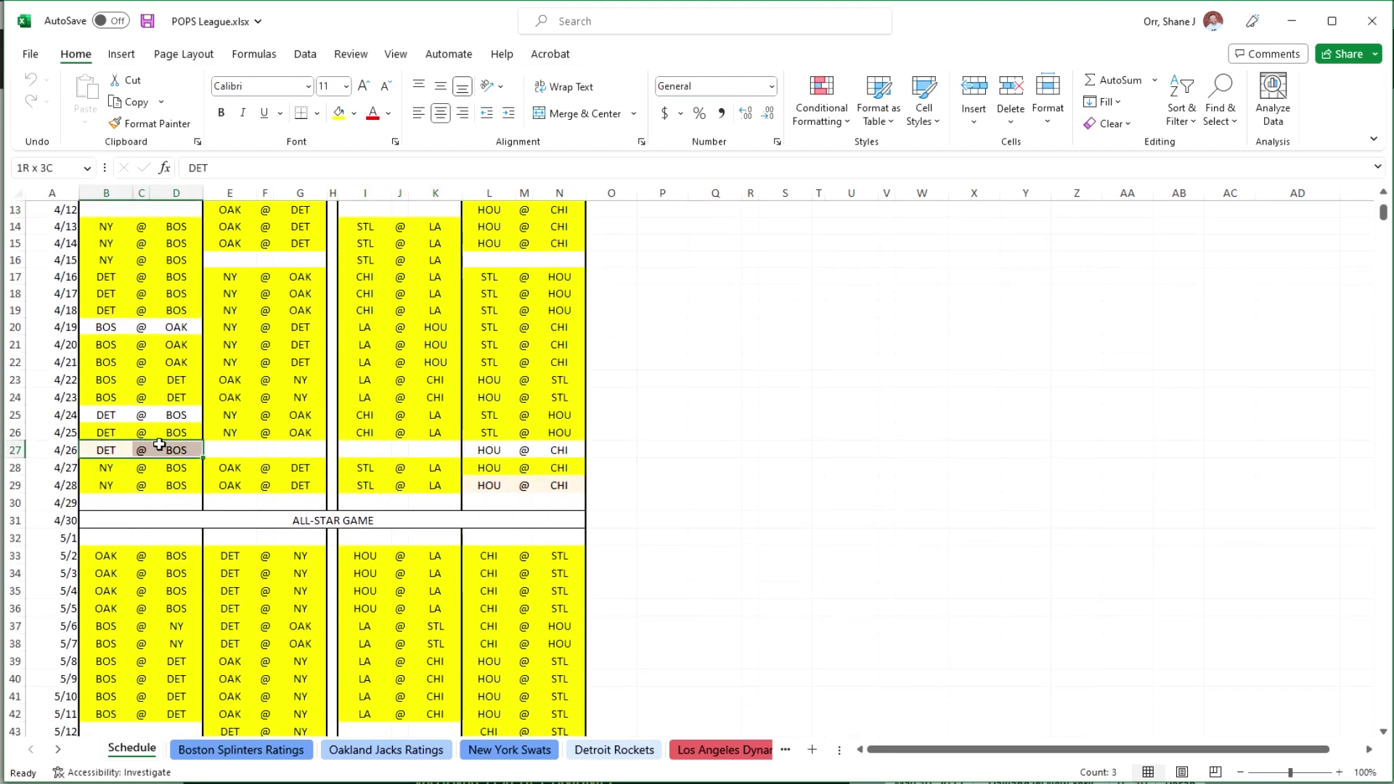
left_click_drag(483, 483, 559, 468)
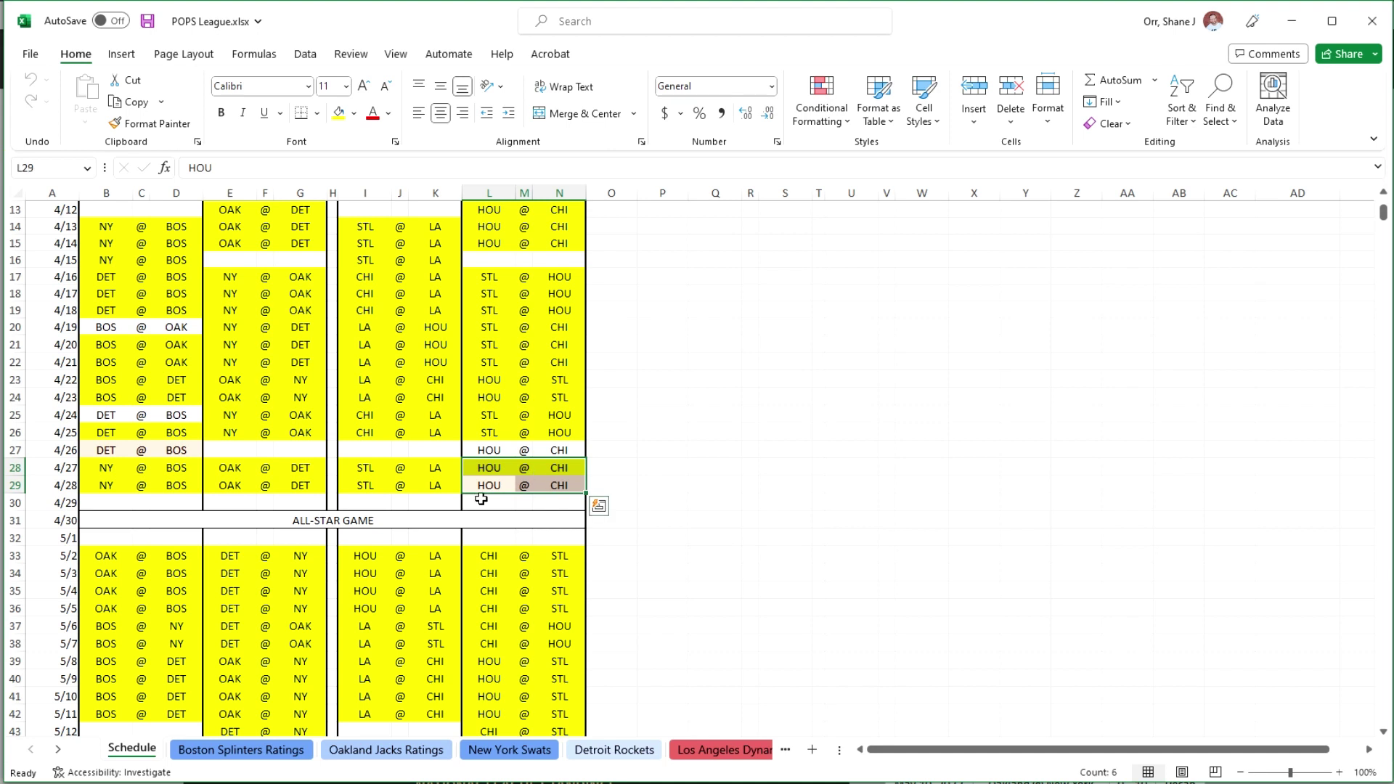
Examine Boston's unhighlighted 4/19 and 4/24 games and its shaded 4/26 game in the American League schedule.
scroll(458, 486, "down", 2)
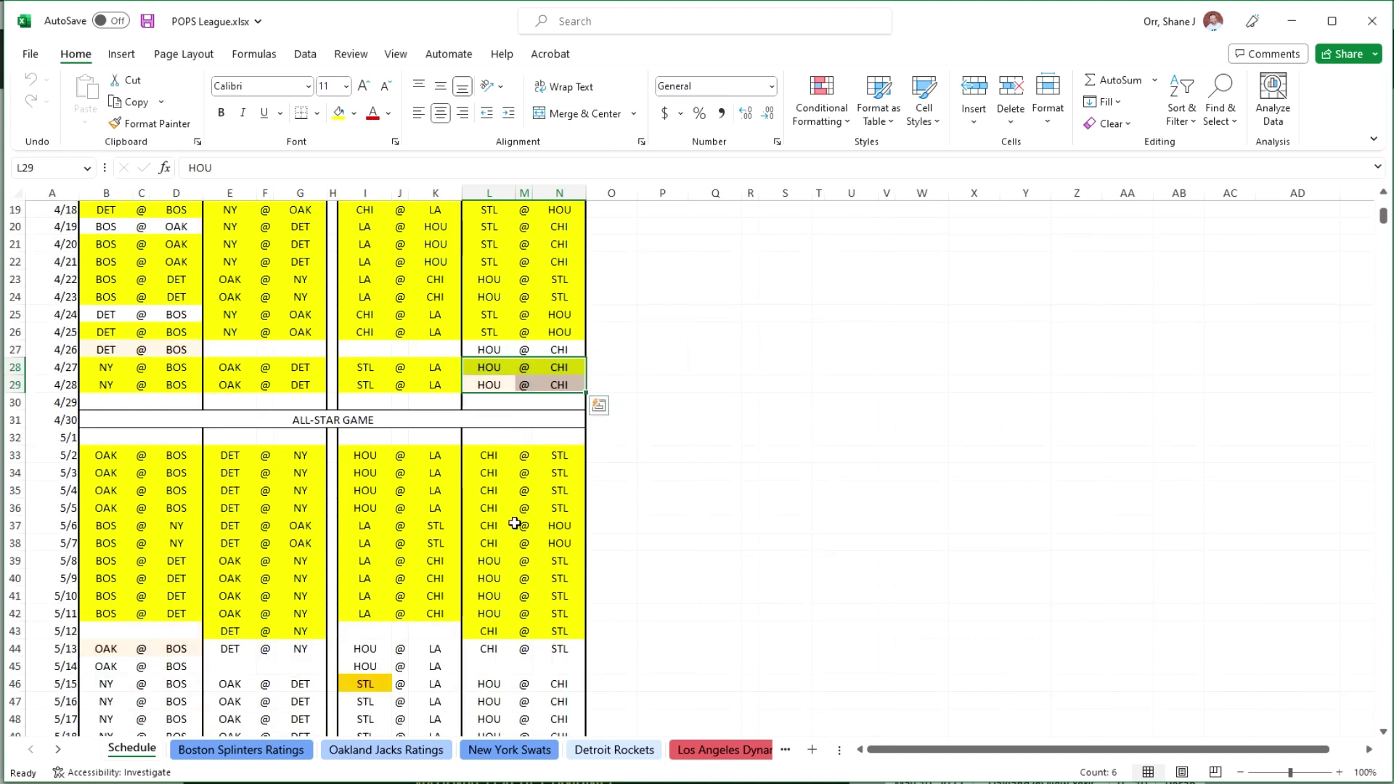
left_click(129, 348)
left_click_drag(135, 347, 178, 349)
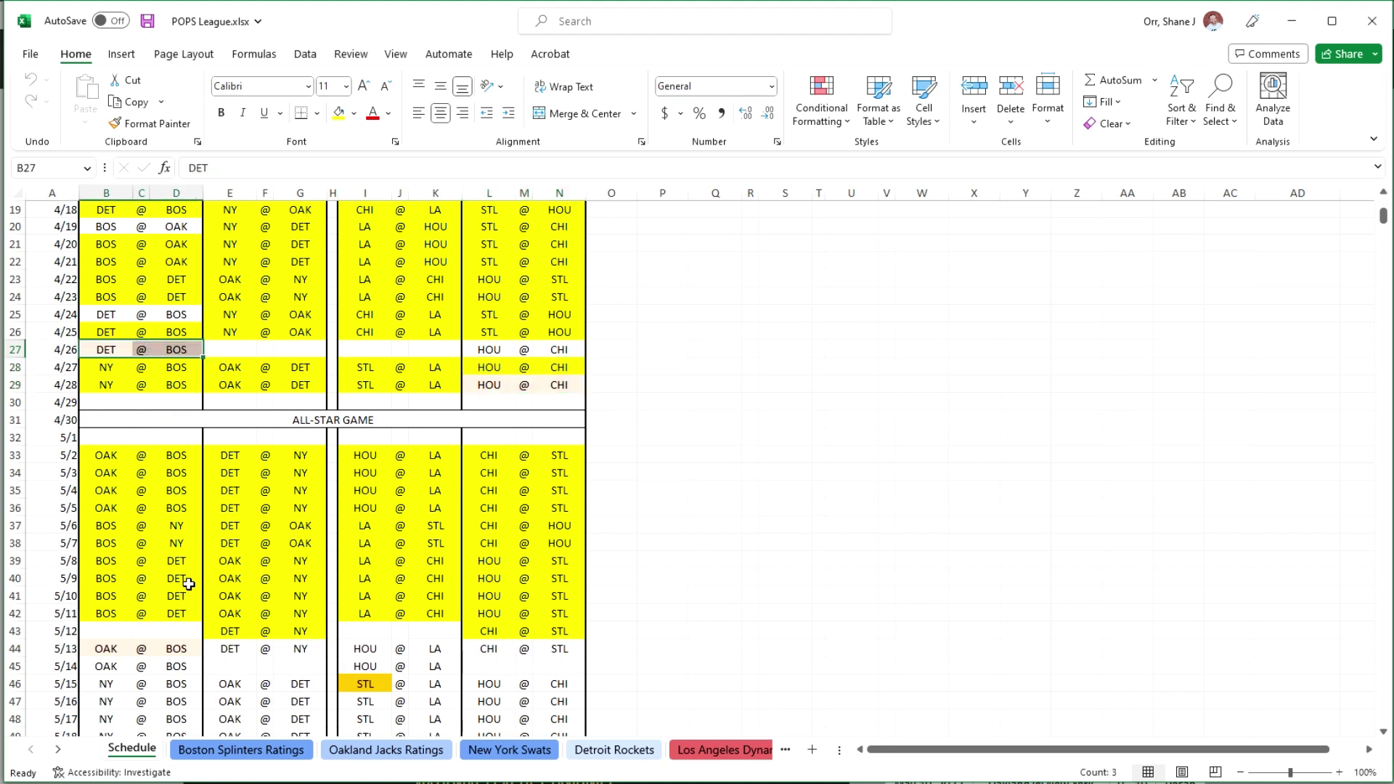
scroll(201, 557, "up", 2)
scroll(201, 557, "up", 1)
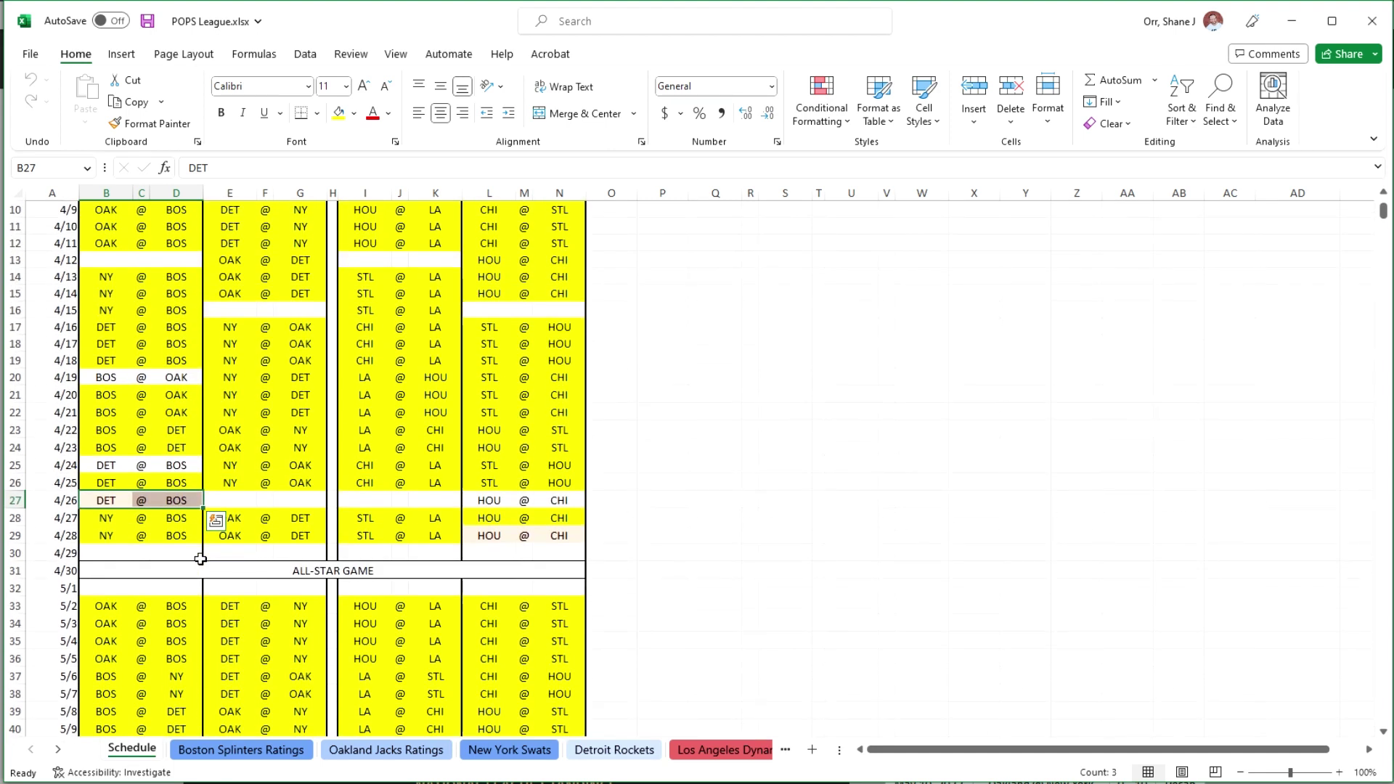
scroll(200, 558, "up", 1)
left_click_drag(102, 427, 158, 427)
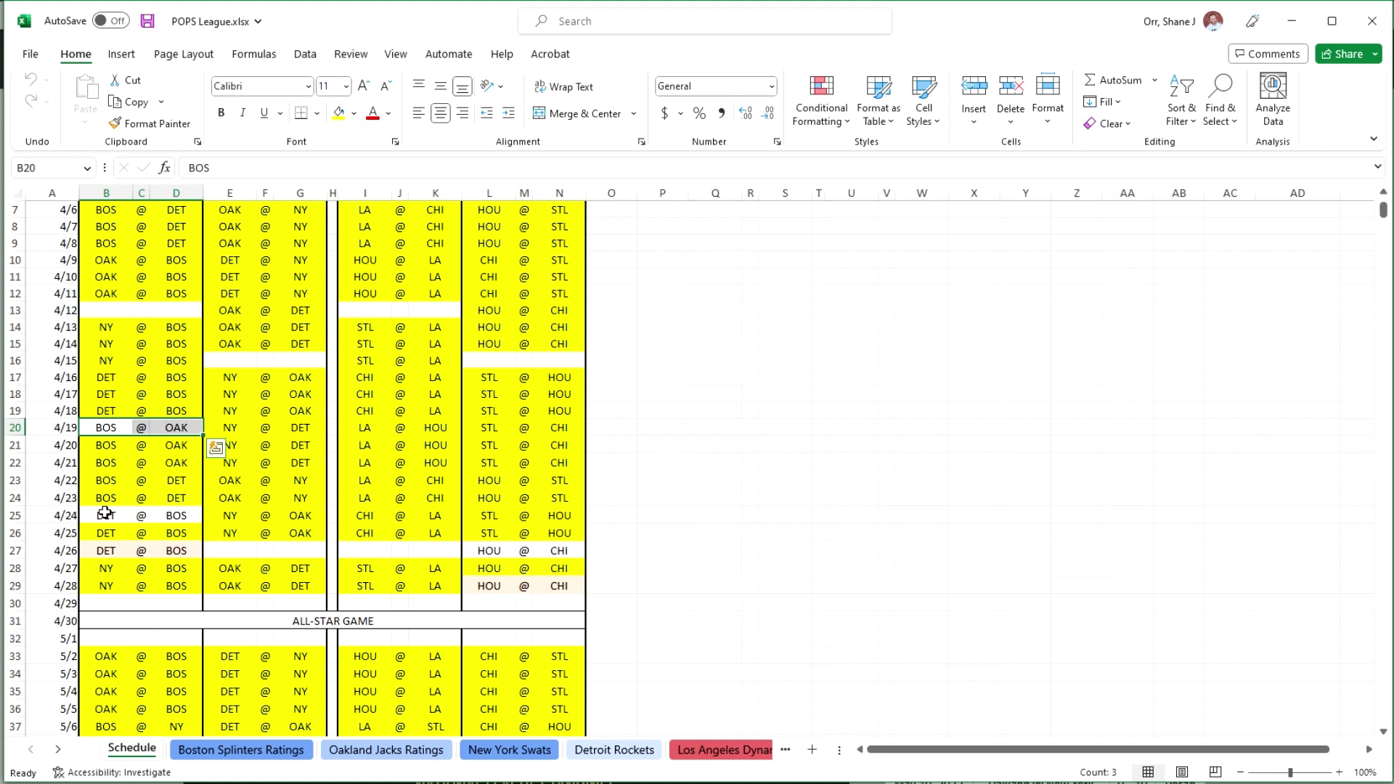
left_click_drag(105, 514, 162, 514)
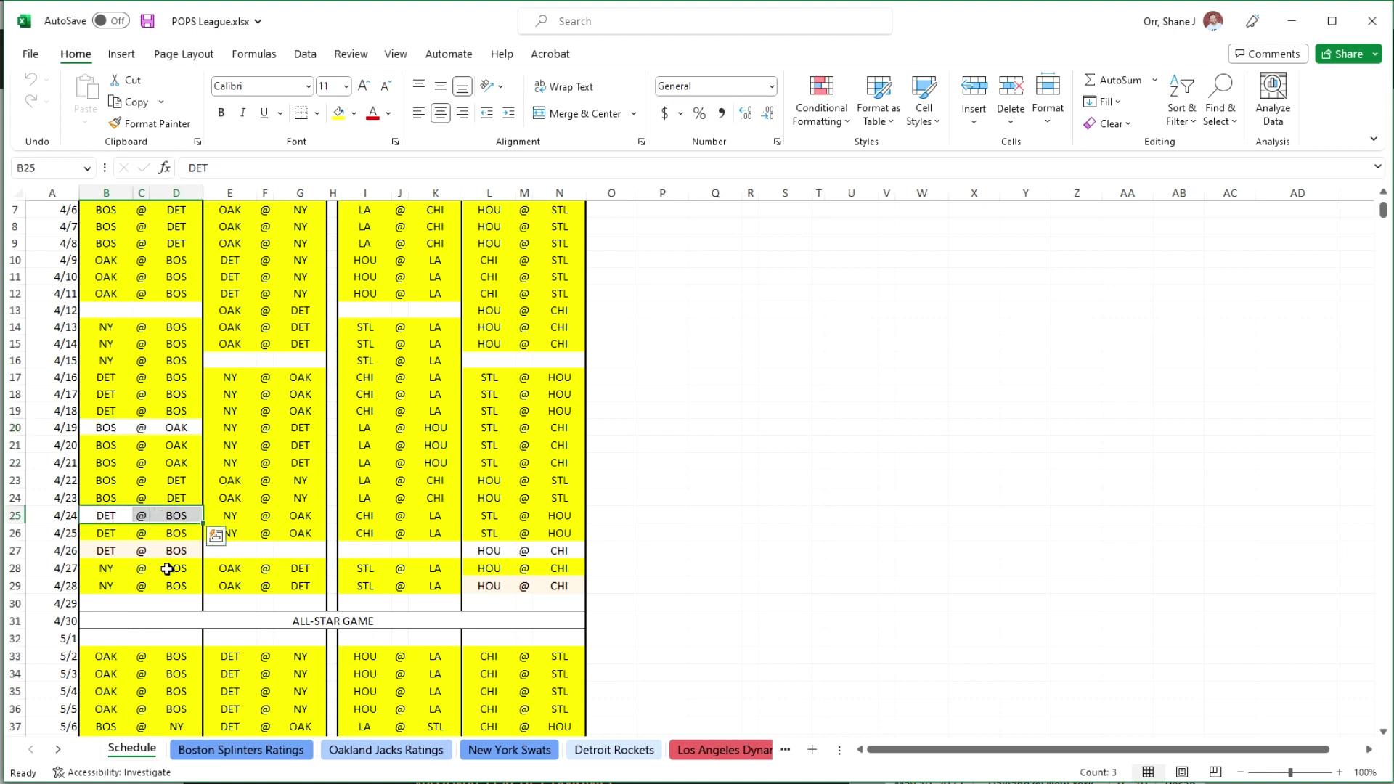
left_click_drag(102, 550, 168, 551)
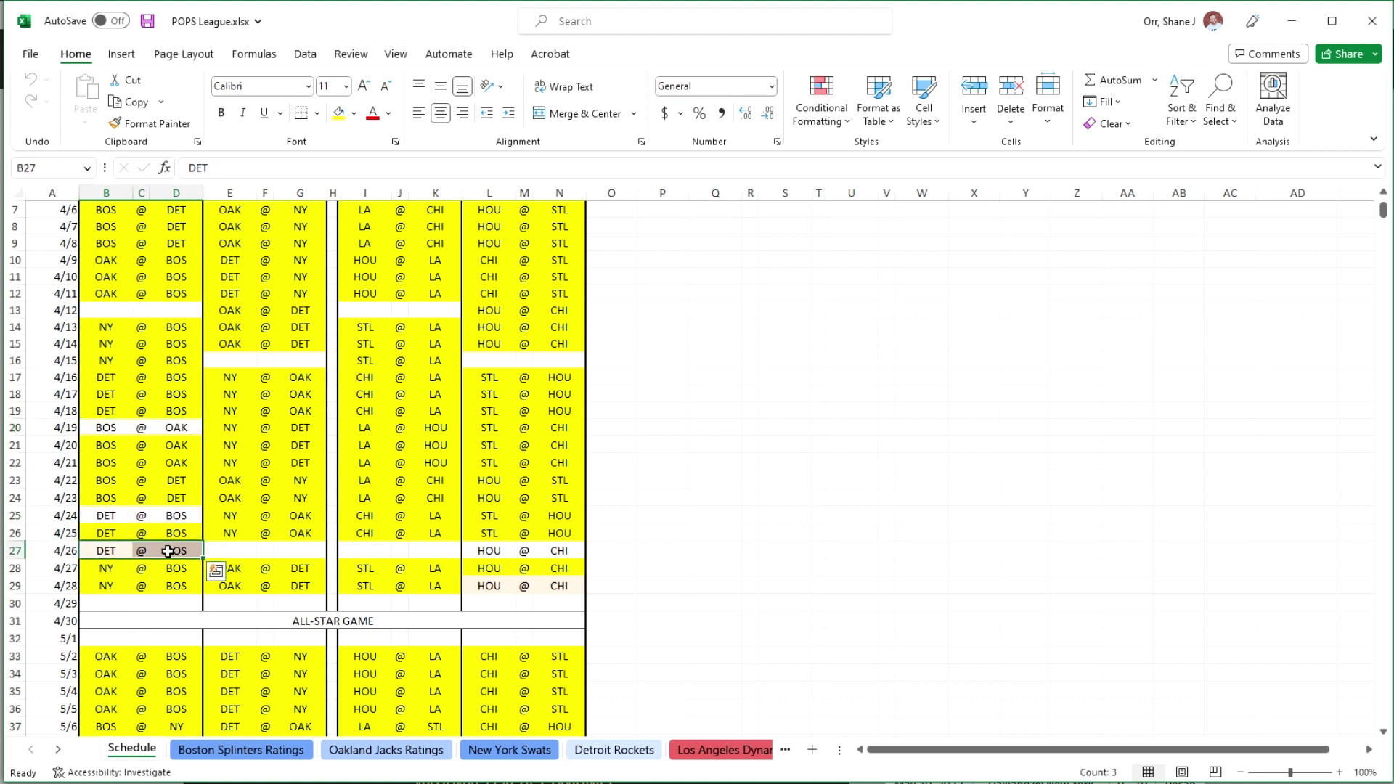
Check the OAK @ BOS games on 5/13 and 5/14 and the BOS @ OAK game on 5/27.
scroll(233, 541, "down", 4)
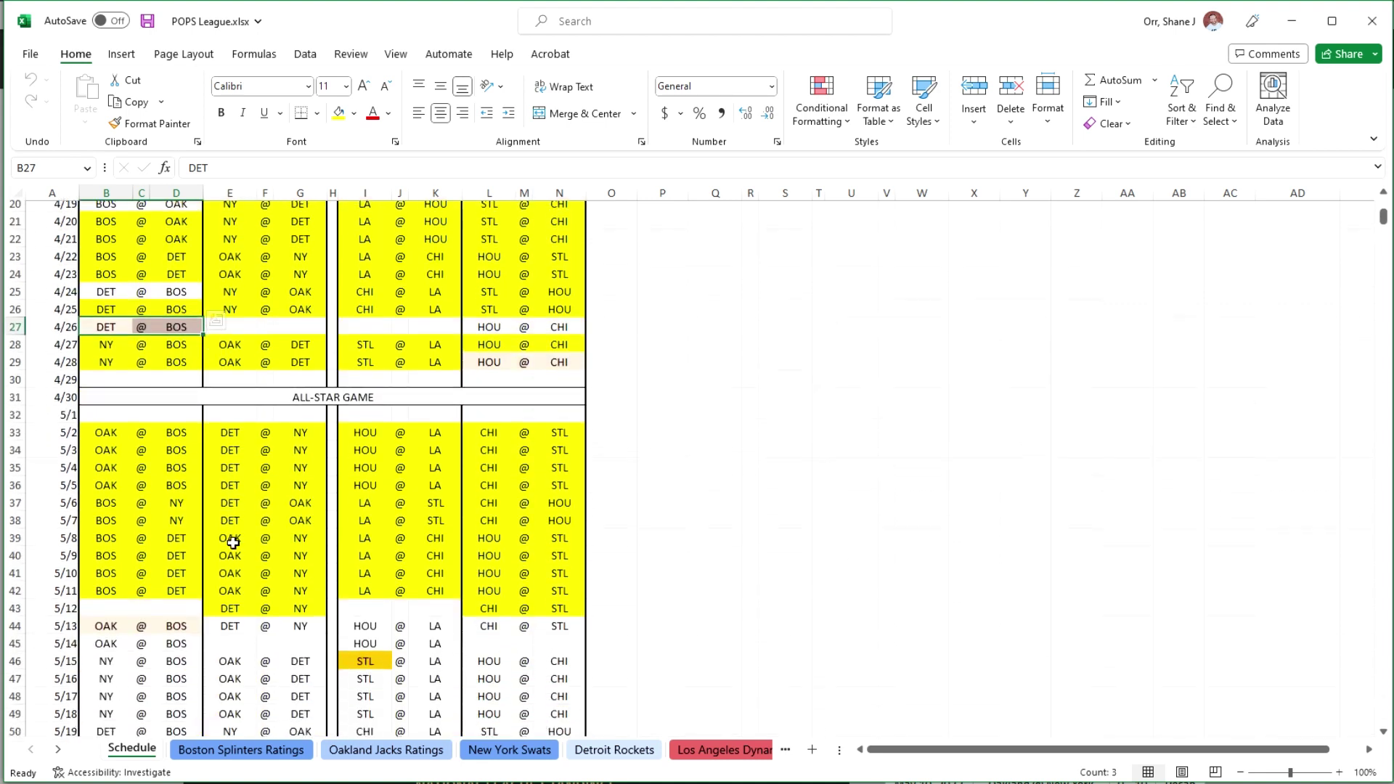
scroll(233, 541, "down", 3)
left_click_drag(102, 501, 170, 500)
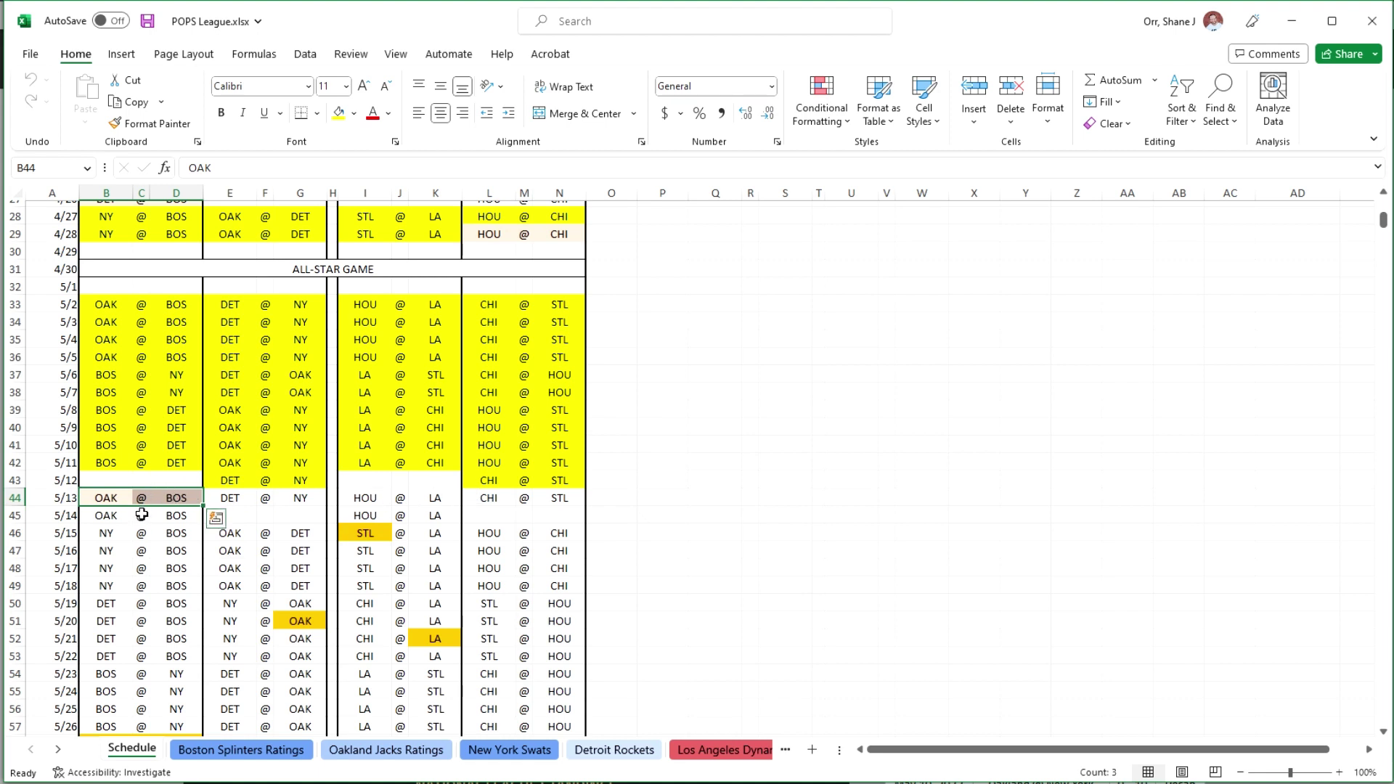
left_click_drag(103, 517, 157, 515)
scroll(159, 497, "down", 2)
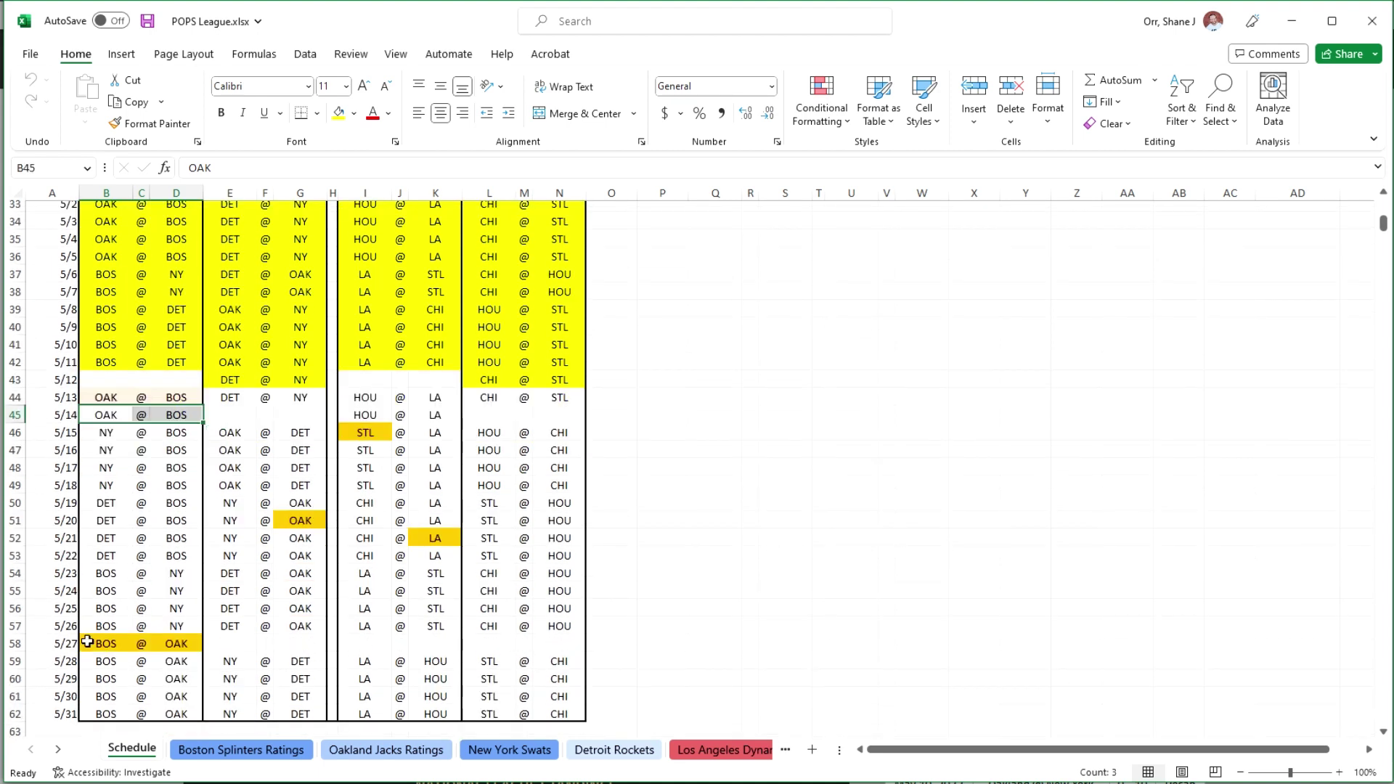
left_click_drag(87, 642, 165, 638)
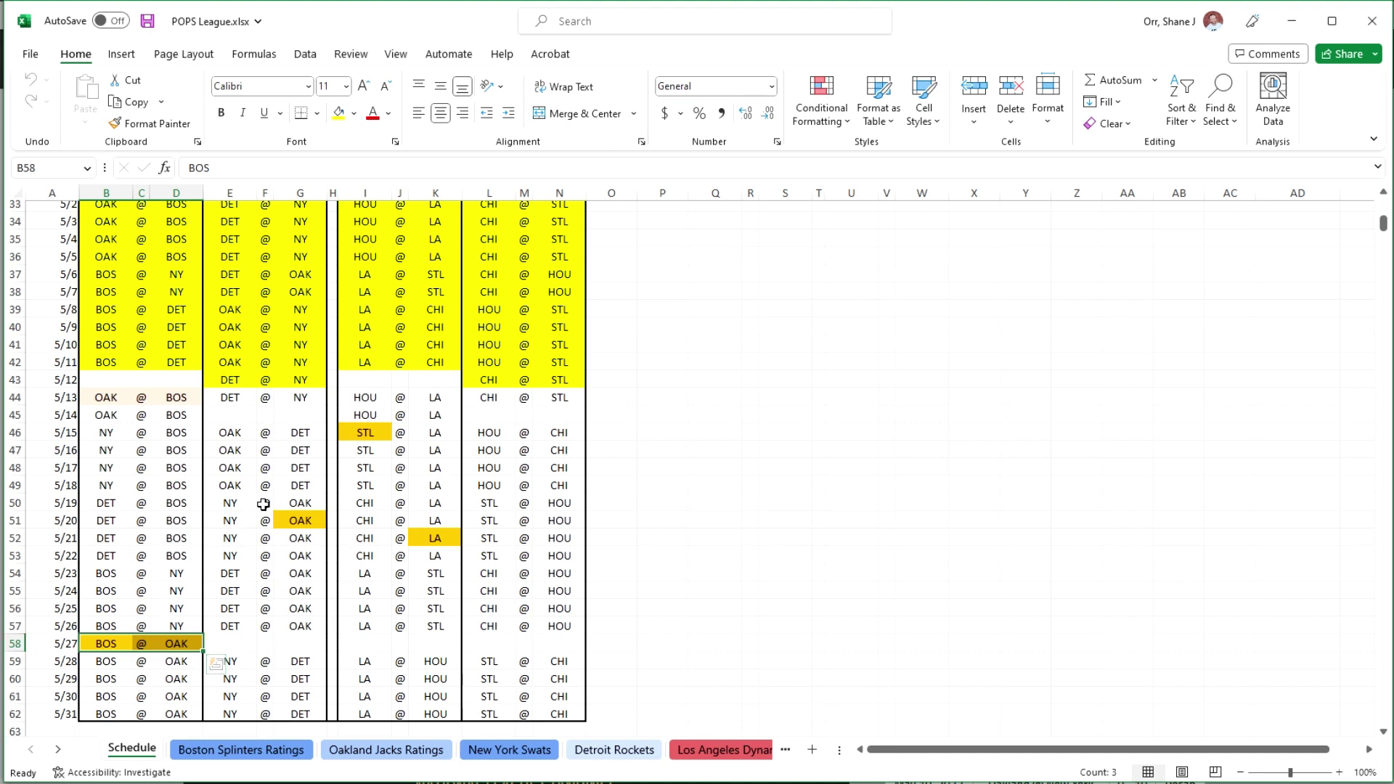
Check the orange-highlighted team cells: OAK on 5/20, STL on 5/15 and LA on 5/21.
left_click(300, 523)
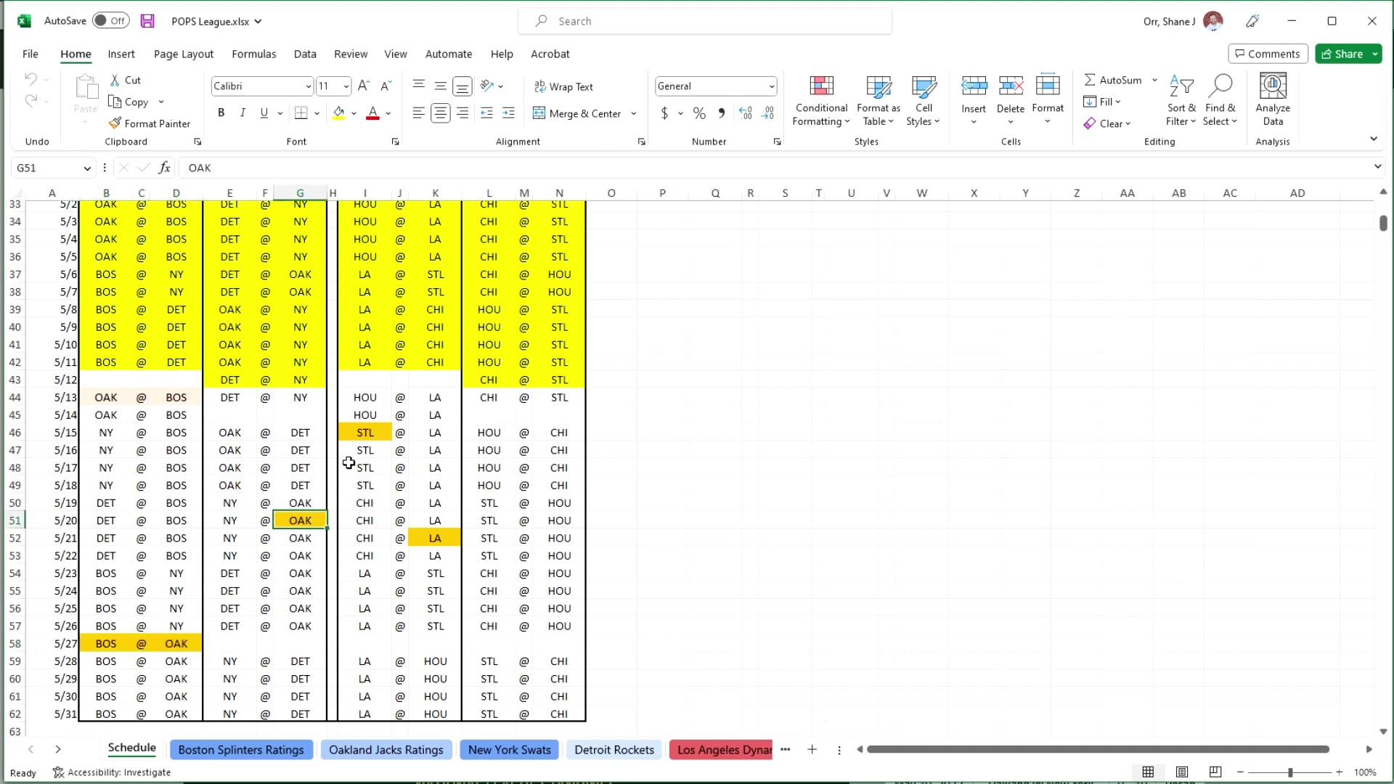
left_click(365, 434)
left_click(435, 538)
left_click(369, 434)
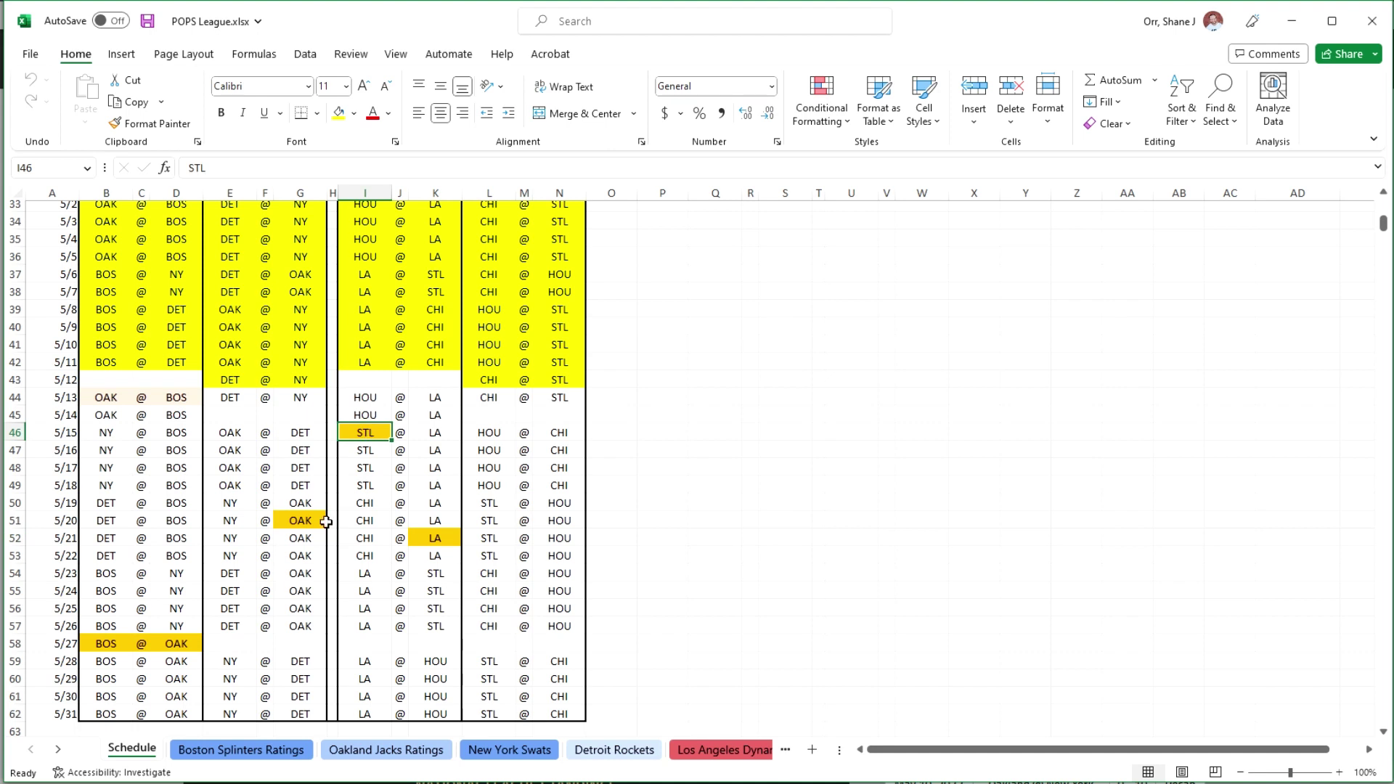
left_click(301, 525)
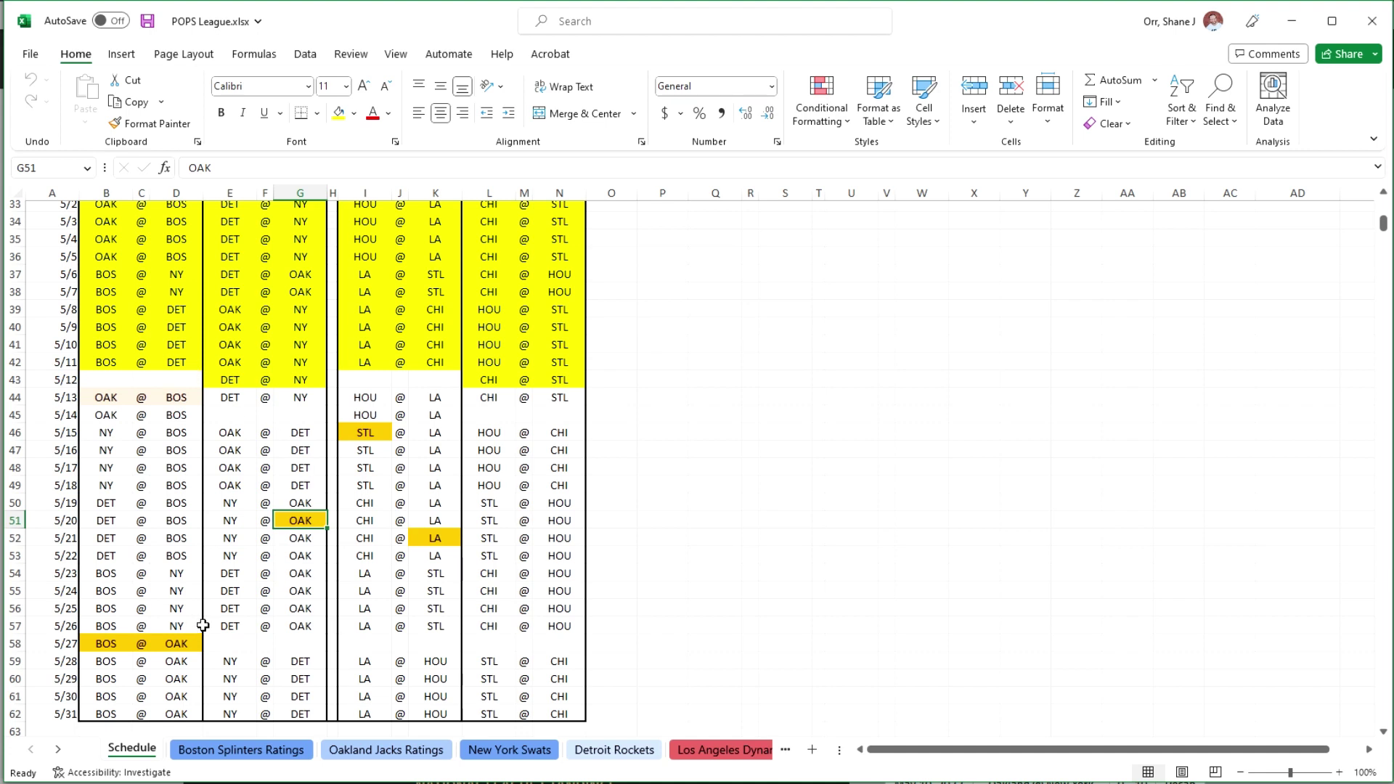
Look over the April and May schedule through 5/31 and return to the beginning of the Baseball Maelstrom home page.
scroll(279, 514, "up", 7)
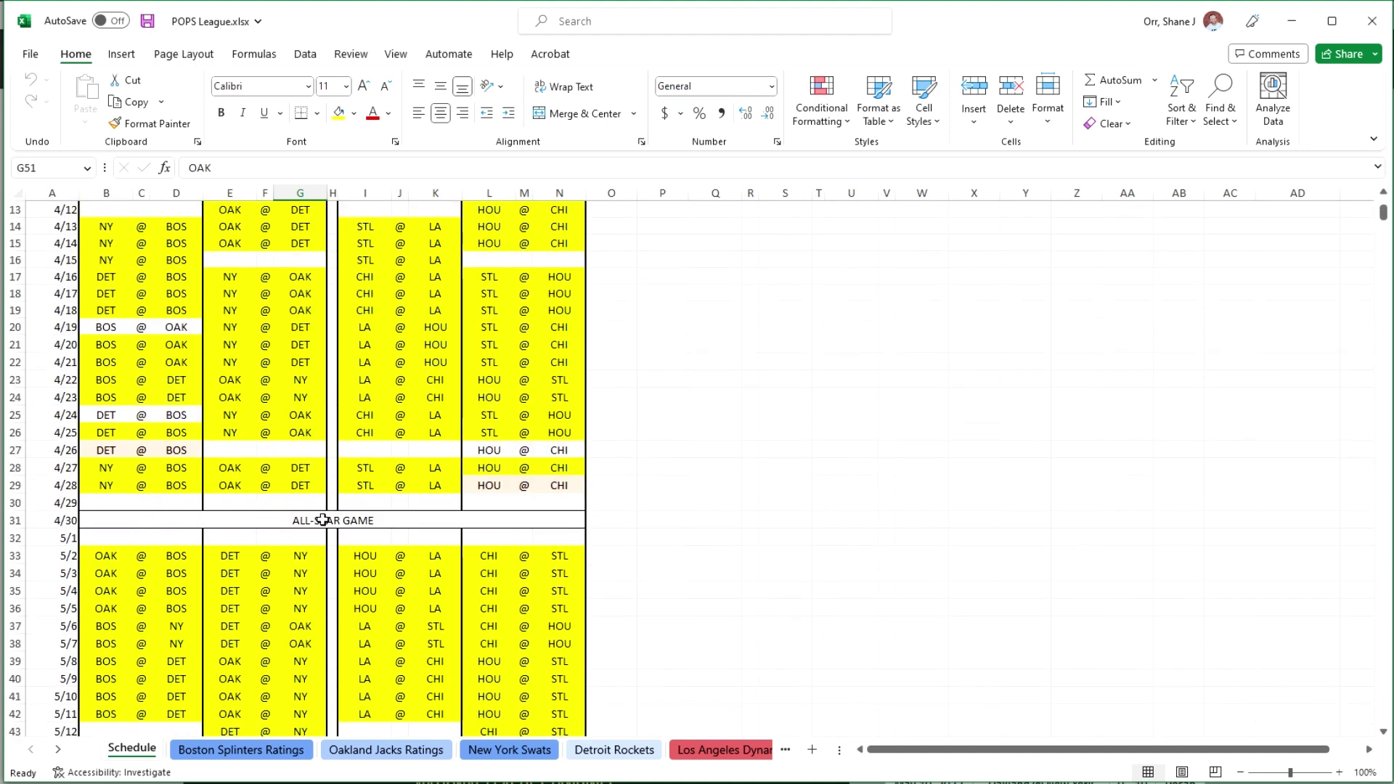
scroll(300, 552, "down", 9)
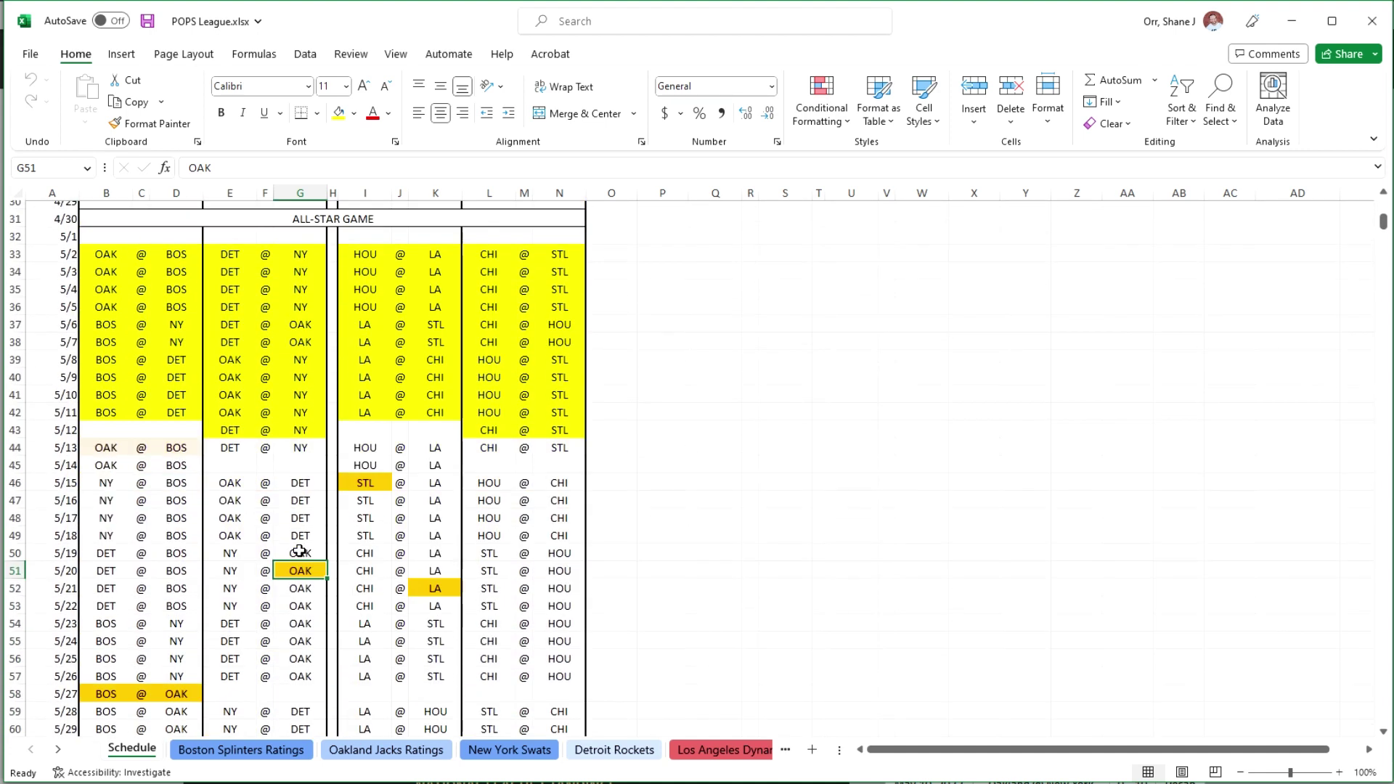
scroll(297, 553, "up", 12)
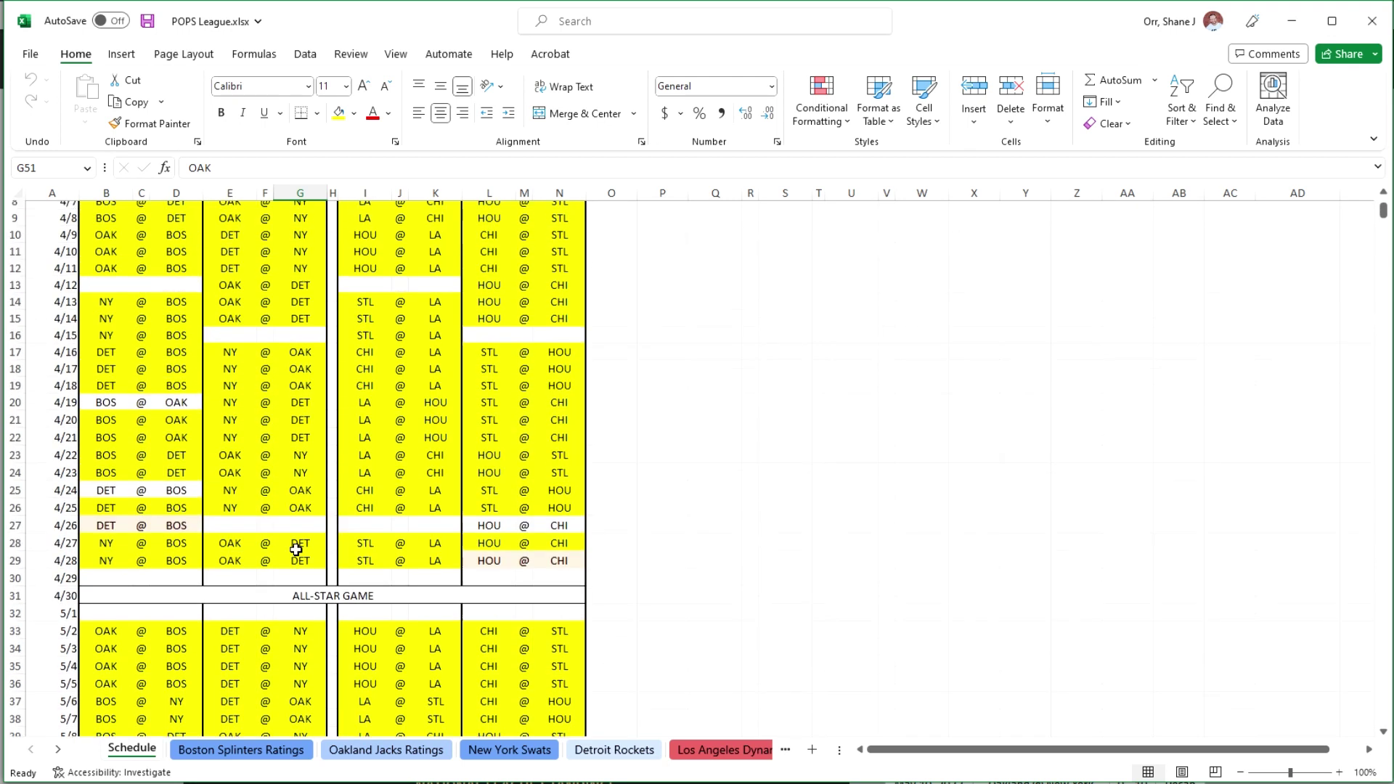
scroll(297, 556, "down", 8)
scroll(297, 556, "down", 3)
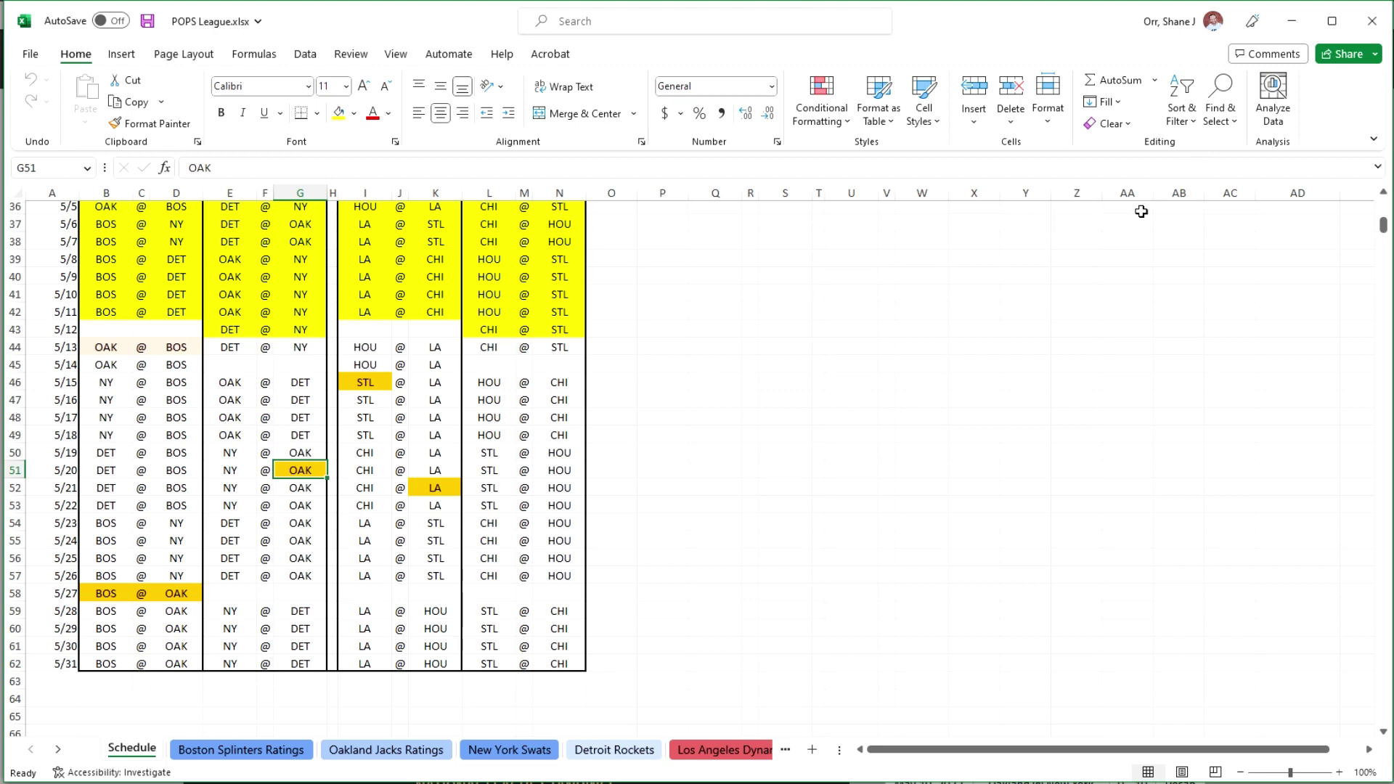
left_click(1294, 28)
scroll(793, 428, "up", 3)
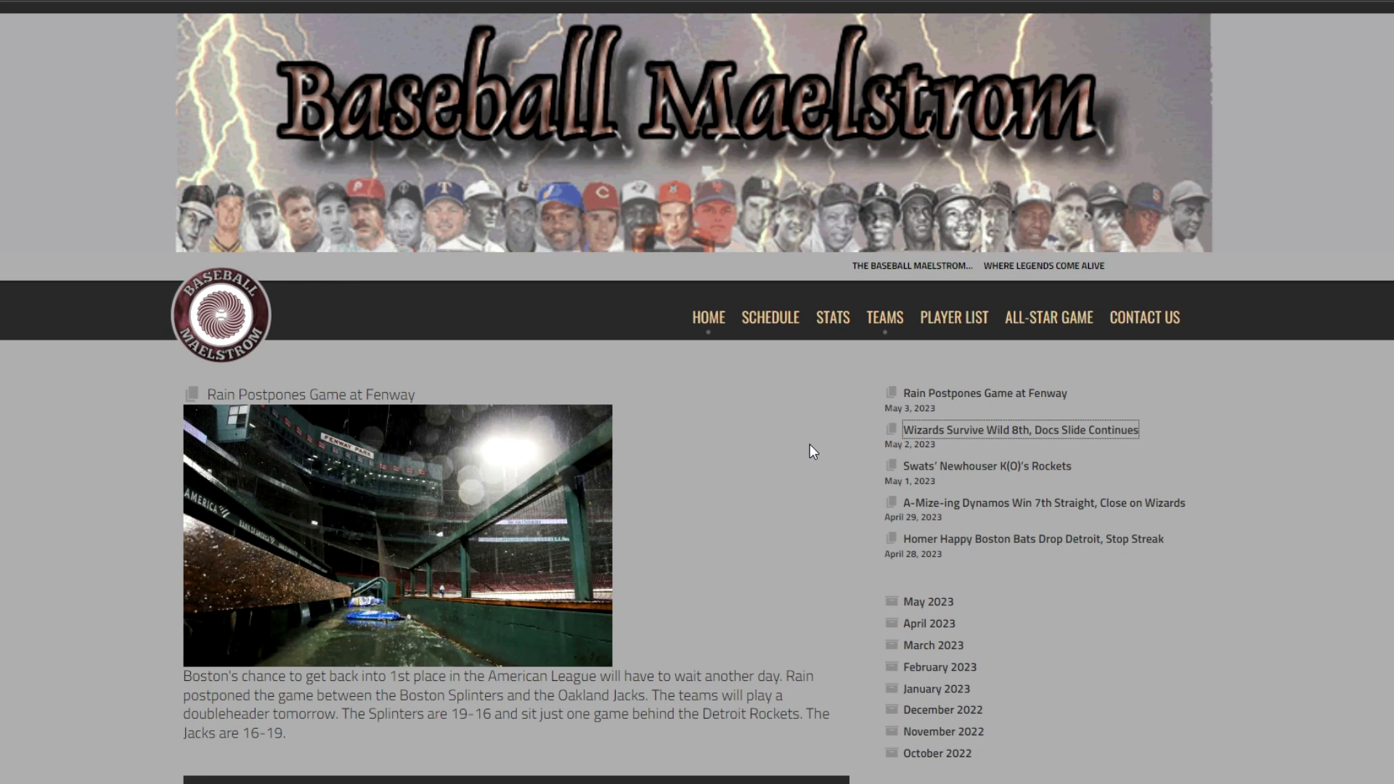